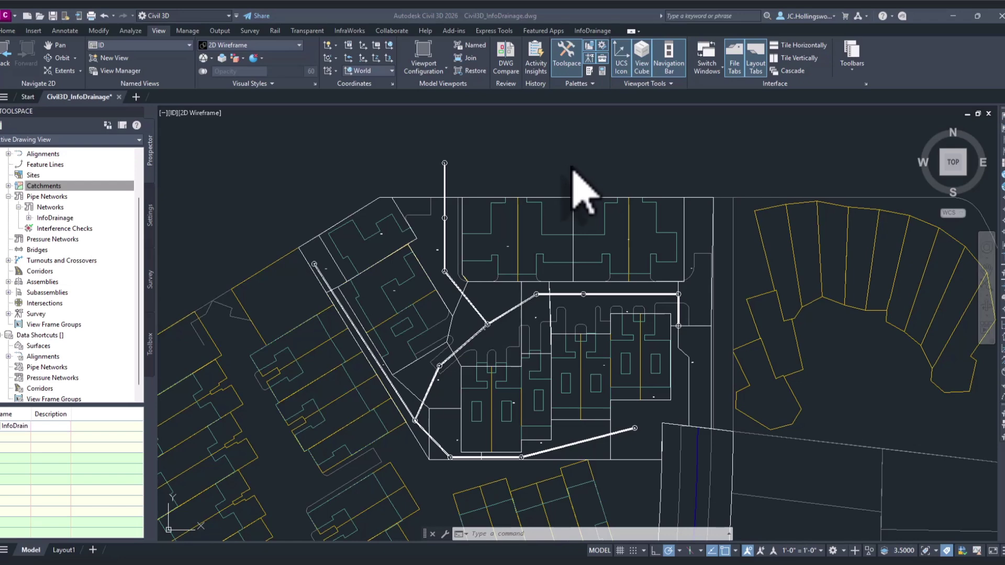
# Step: Show the InfoDrainage ribbon tools and select the existing Surface in Prospector
pyautogui.click(594, 31)
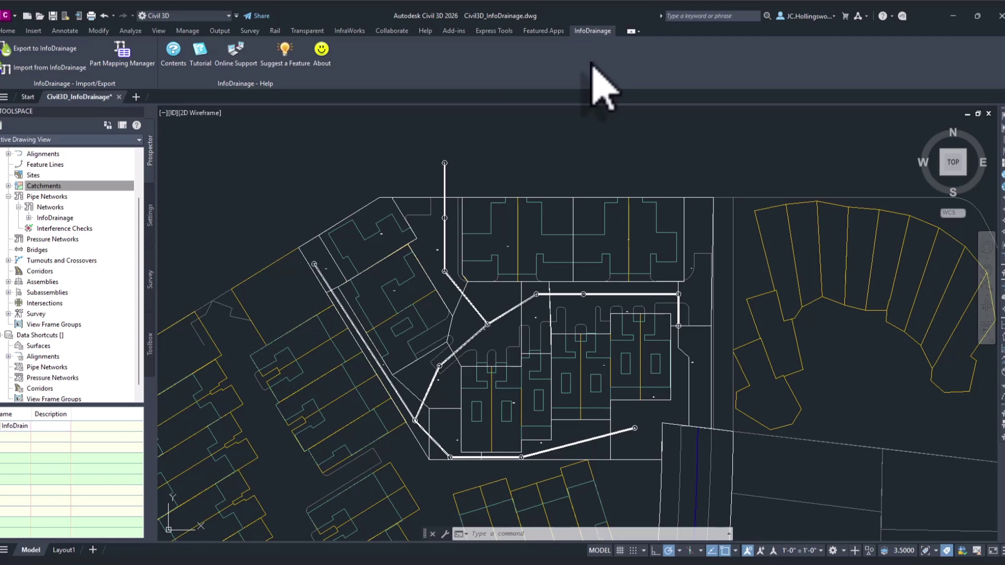
pyautogui.click(44, 186)
pyautogui.scroll(3, 28, 209)
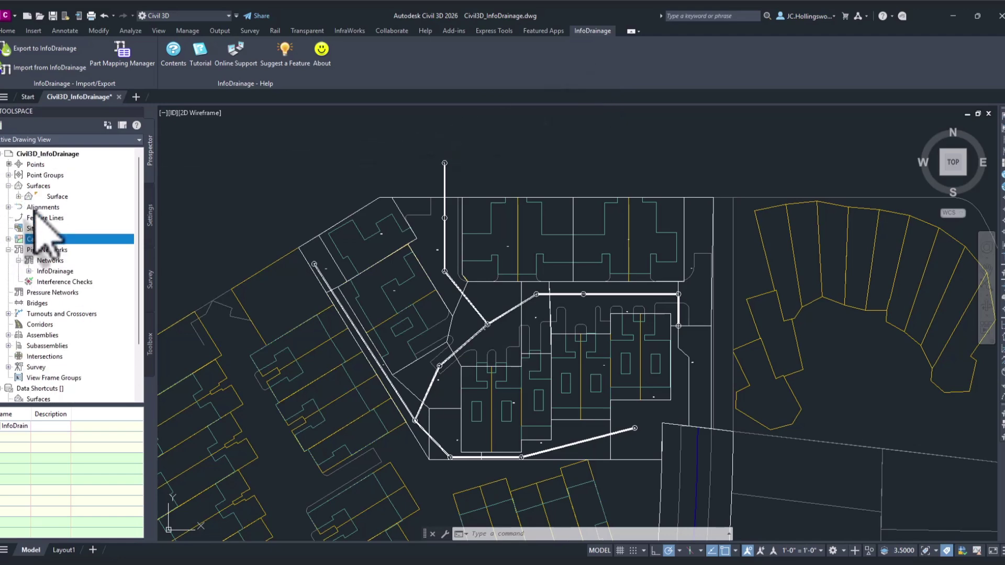
pyautogui.click(39, 186)
pyautogui.click(58, 196)
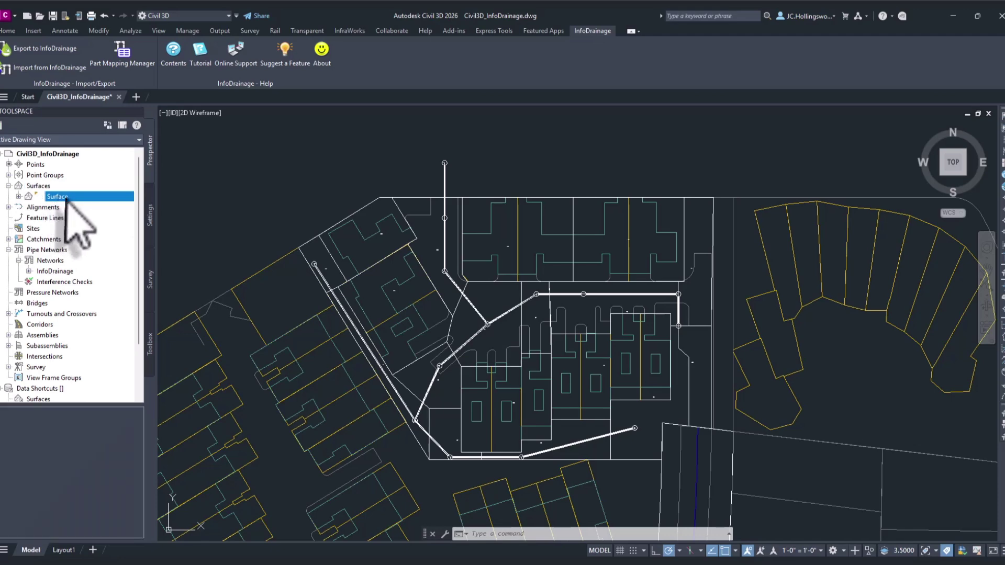
# Step: Select the whole InfoDrainage pipe network in the drawing, then clear the selection
pyautogui.click(58, 271)
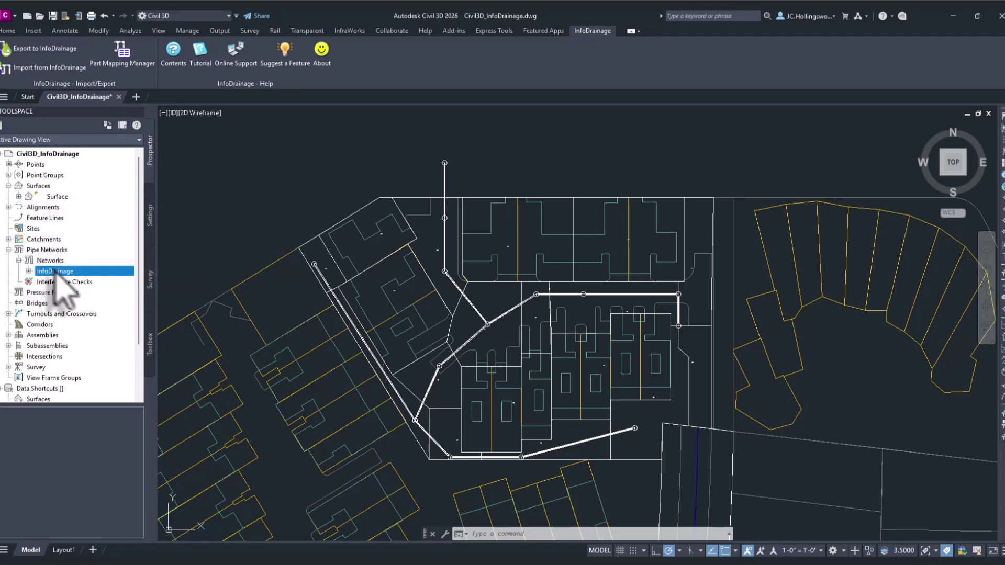
pyautogui.rightClick(59, 271)
pyautogui.click(102, 309)
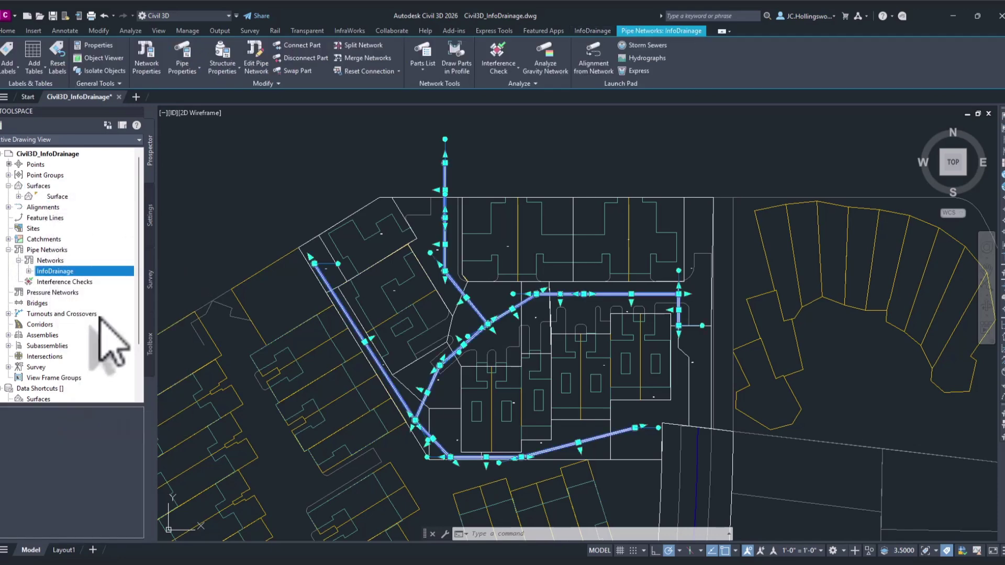
pyautogui.press('Escape')
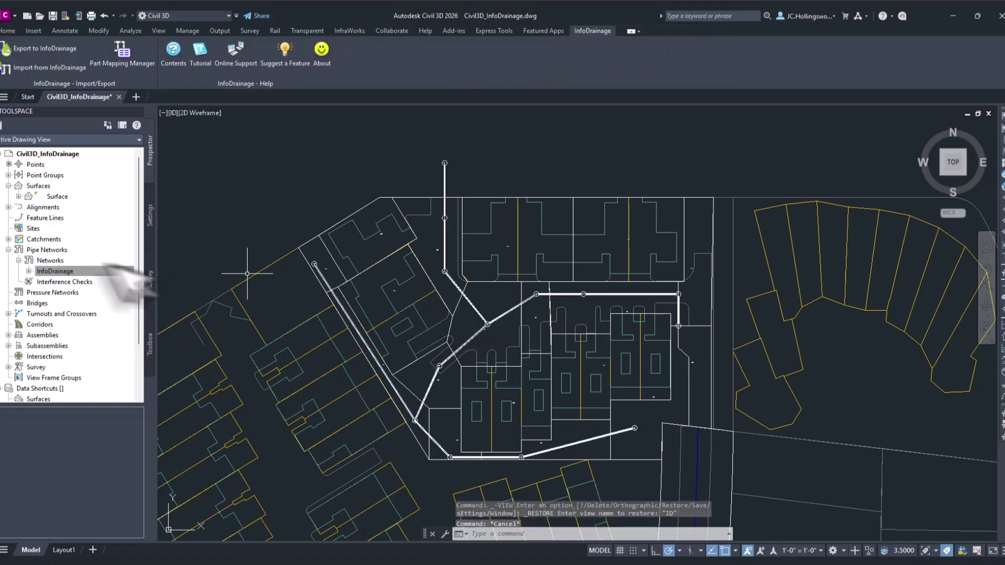
# Step: Expand Catchments > InfoDrainage and locate a catchment on the site plan
pyautogui.click(9, 240)
pyautogui.click(68, 208)
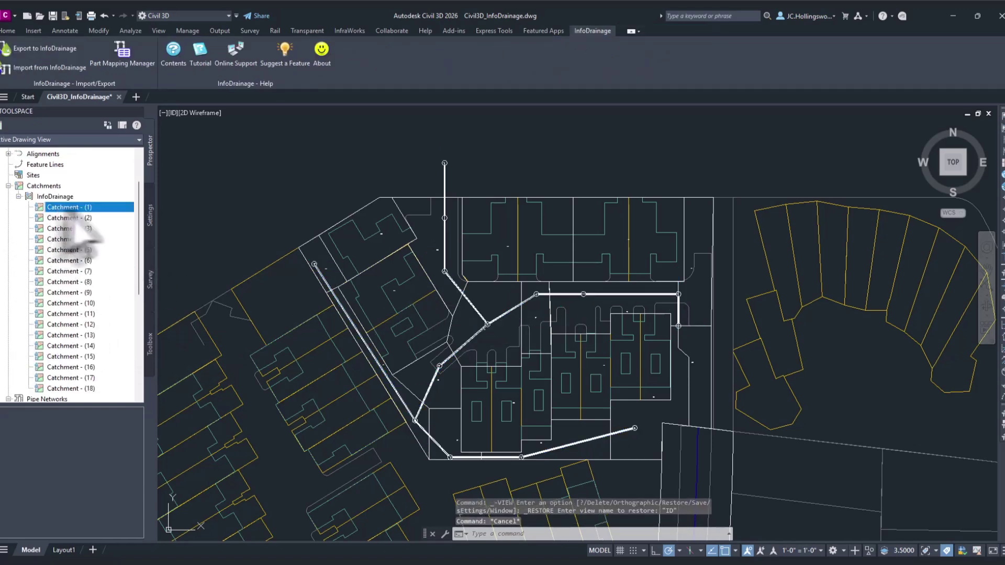
pyautogui.click(368, 215)
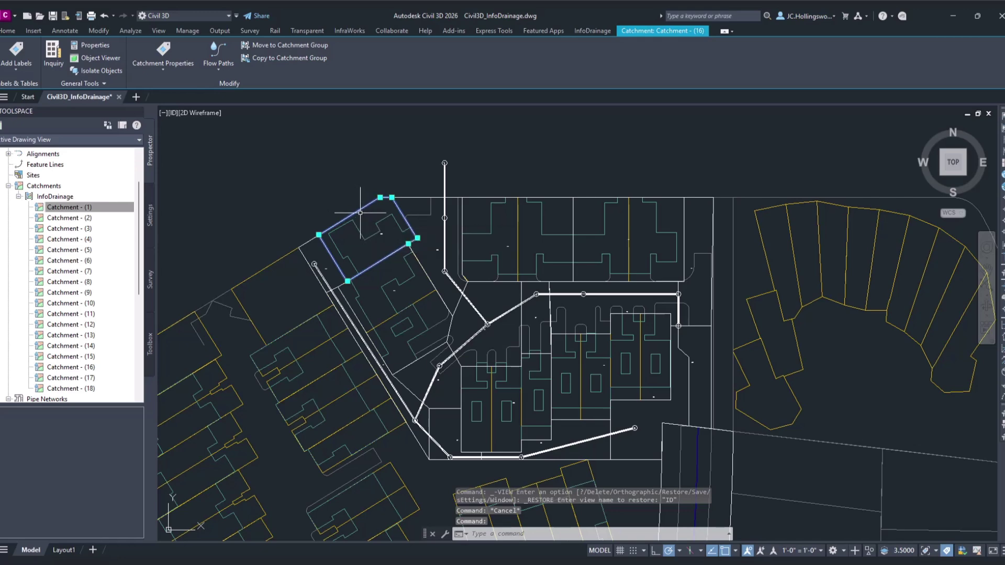
pyautogui.click(18, 196)
pyautogui.click(8, 186)
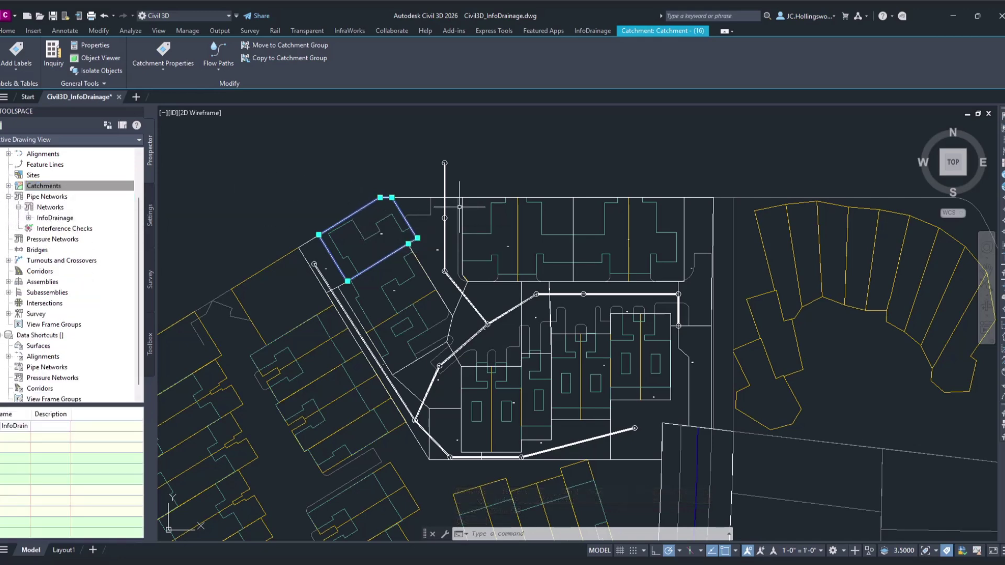
pyautogui.press('Escape')
pyautogui.scroll(-3, 523, 177)
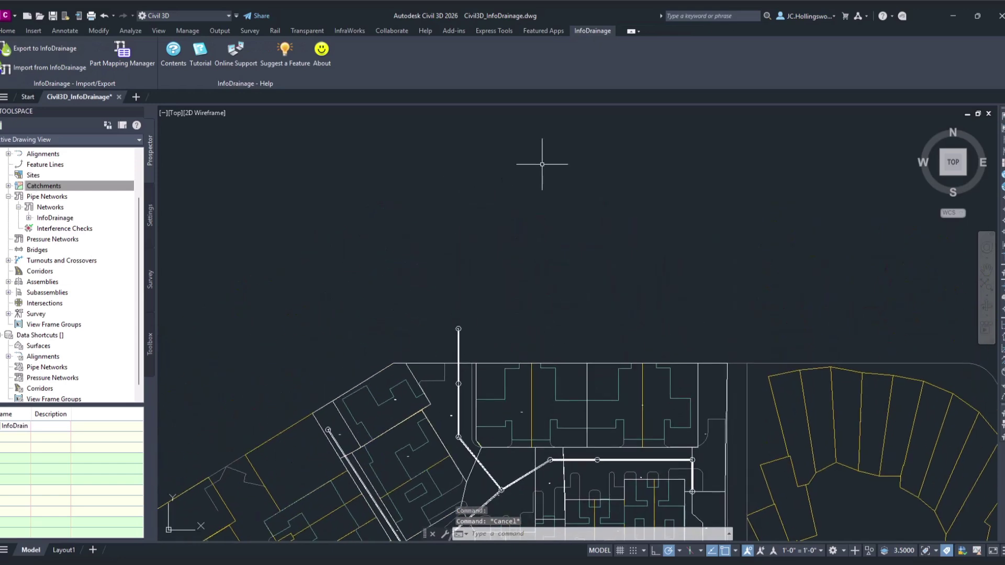
pyautogui.moveTo(542, 164); pyautogui.dragTo(525, 366, button='middle')
pyautogui.moveTo(538, 209); pyautogui.dragTo(482, 441, button='middle')
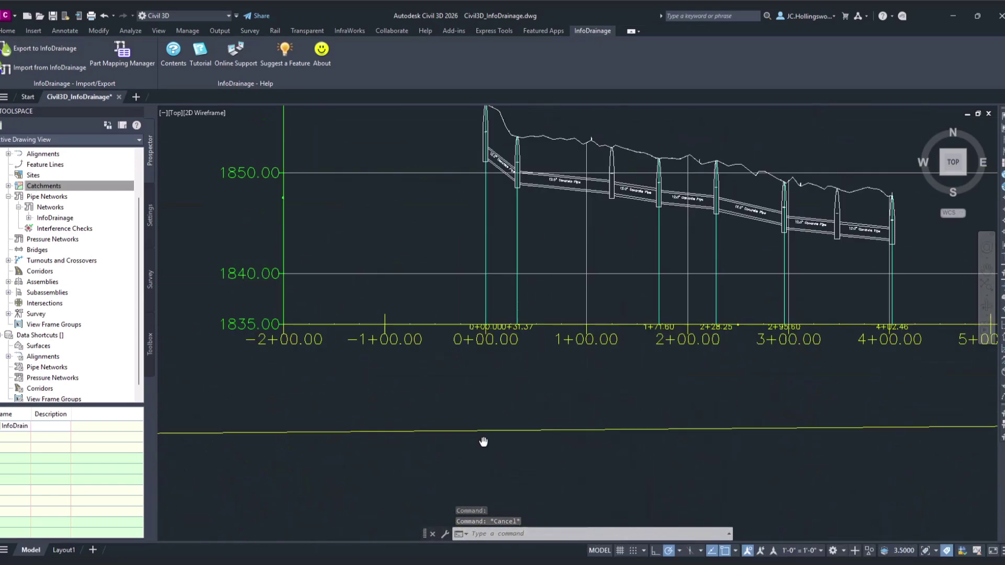
pyautogui.scroll(-2, 550, 212)
pyautogui.moveTo(550, 213)
pyautogui.mouseDown(button='middle')
pyautogui.moveTo(534, 354)
pyautogui.moveTo(526, 215)
pyautogui.mouseUp(button='middle')
pyautogui.scroll(4, 547, 388)
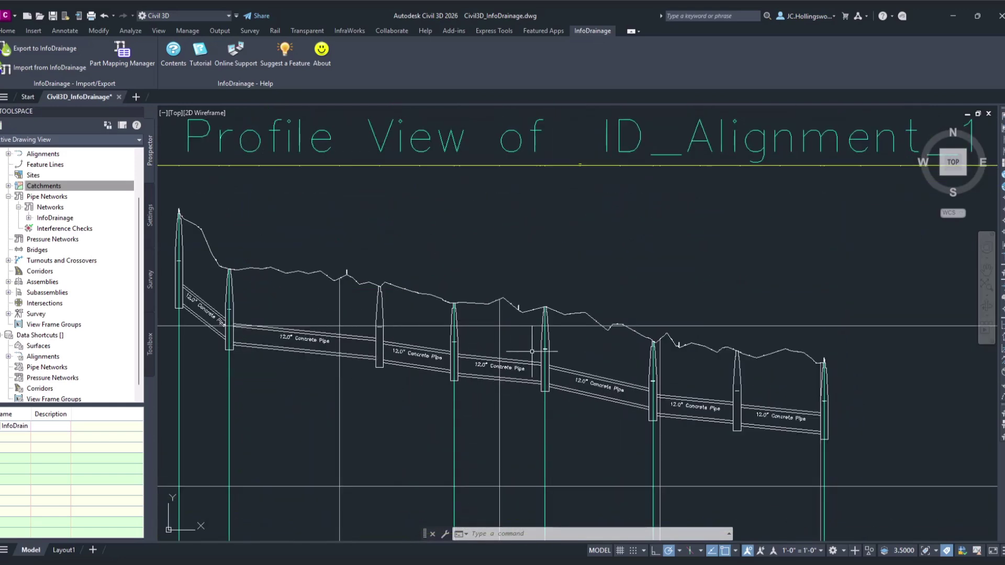
pyautogui.scroll(-3, 571, 358)
pyautogui.moveTo(529, 171); pyautogui.dragTo(476, 446, button='middle')
pyautogui.scroll(3, 484, 294)
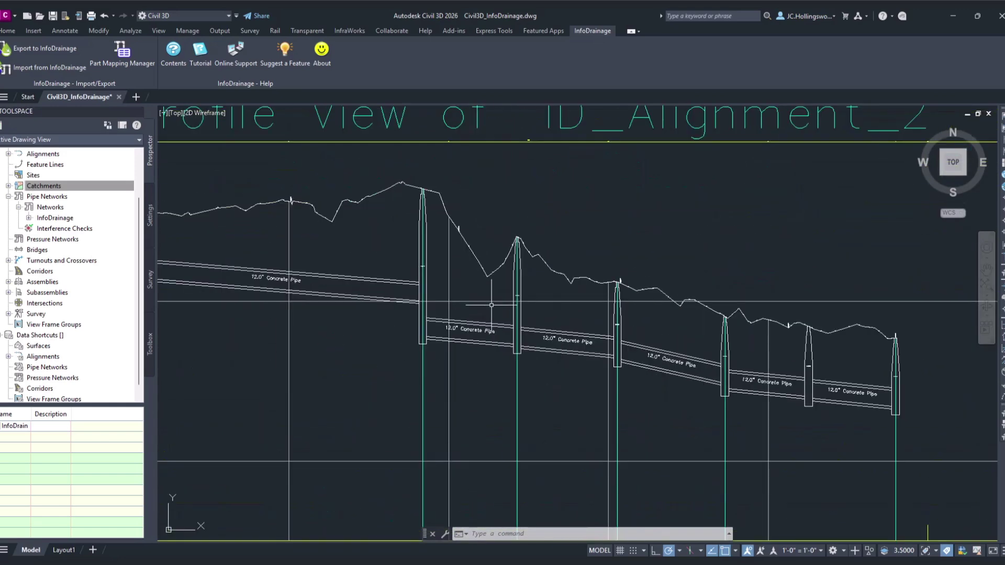
pyautogui.scroll(-2, 538, 266)
pyautogui.scroll(-2, 539, 265)
pyautogui.moveTo(539, 61); pyautogui.dragTo(542, 267, button='middle')
pyautogui.scroll(4, 542, 265)
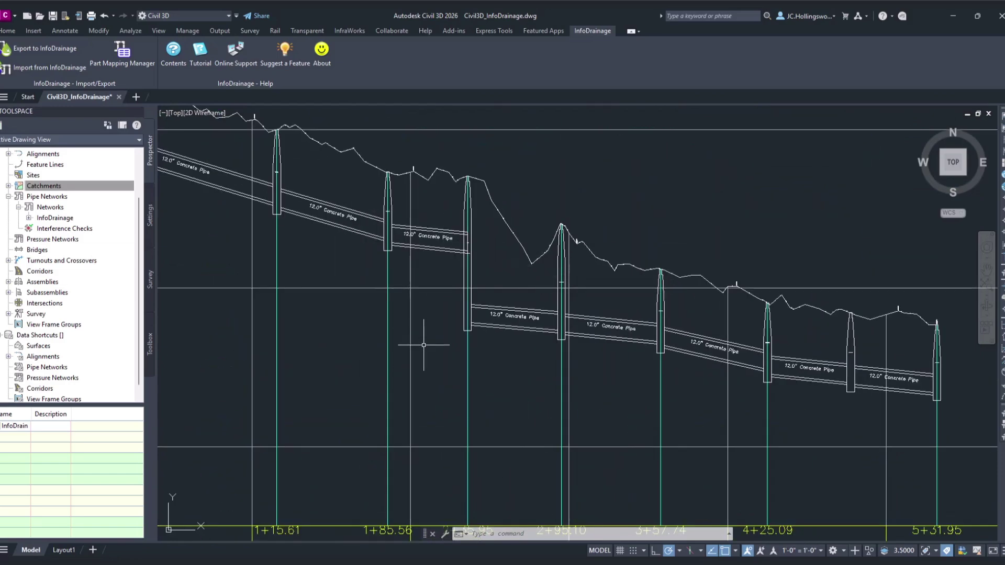
pyautogui.scroll(-4, 424, 345)
pyautogui.moveTo(418, 492); pyautogui.dragTo(470, 230, button='middle')
pyautogui.moveTo(476, 435); pyautogui.dragTo(519, 126, button='middle')
pyautogui.moveTo(497, 347); pyautogui.dragTo(489, 213, button='middle')
pyautogui.moveTo(486, 460); pyautogui.dragTo(487, 219, button='middle')
pyautogui.scroll(2, 486, 222)
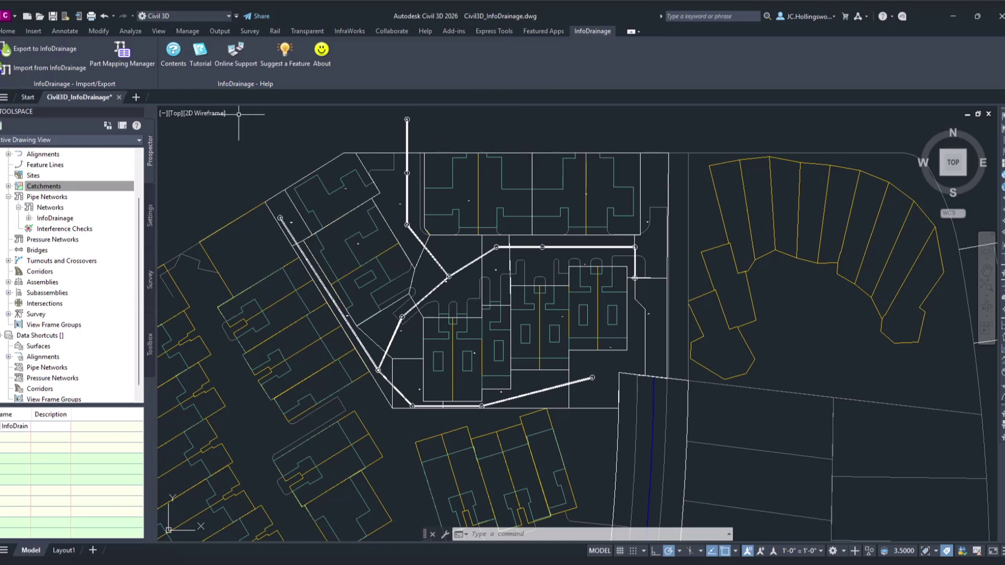
# Step: Start the export to InfoDrainage and paste the target project file path
pyautogui.click(59, 53)
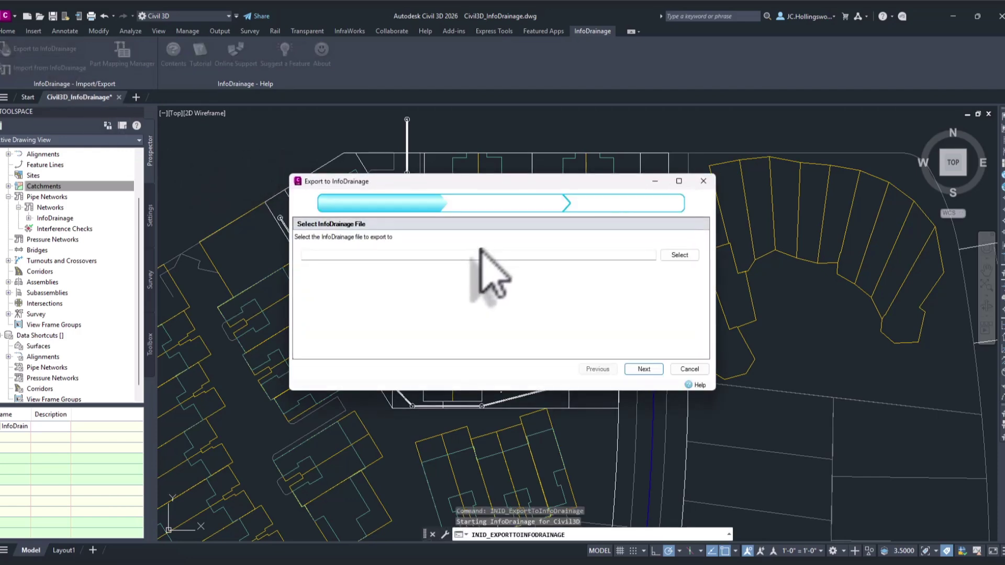
pyautogui.click(468, 255)
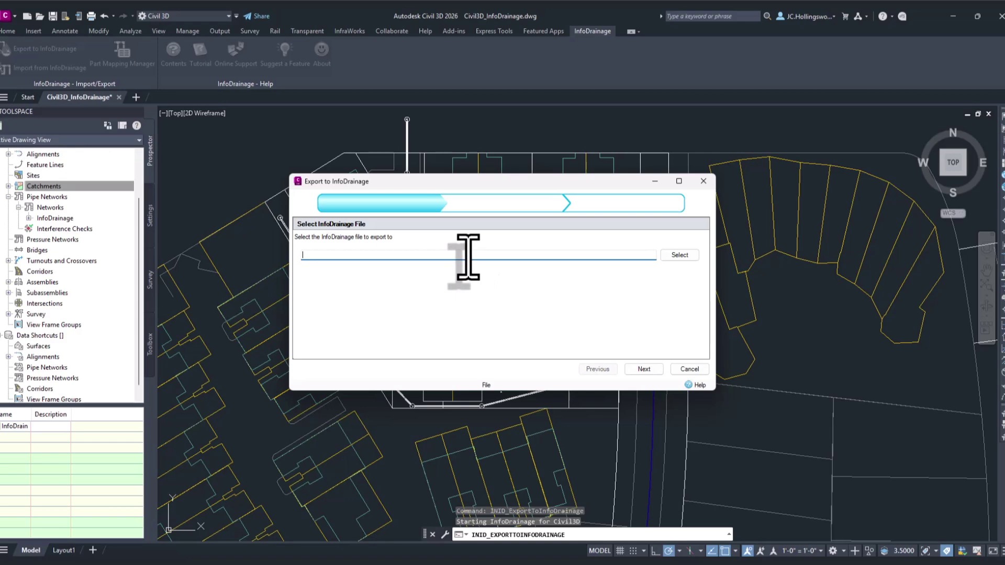
pyautogui.write('C:\\Users\\hollinj\\OneDrive - Autodesk\\Documents\\Water Drops\\Civil3D InfoDrainage Roundtripping\\InfoDrainage Project')
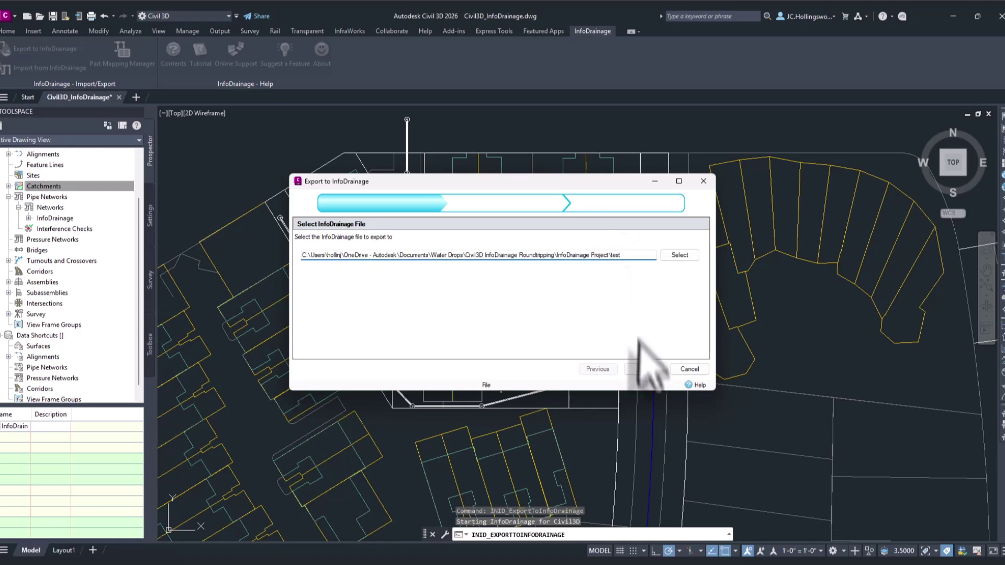
pyautogui.click(643, 369)
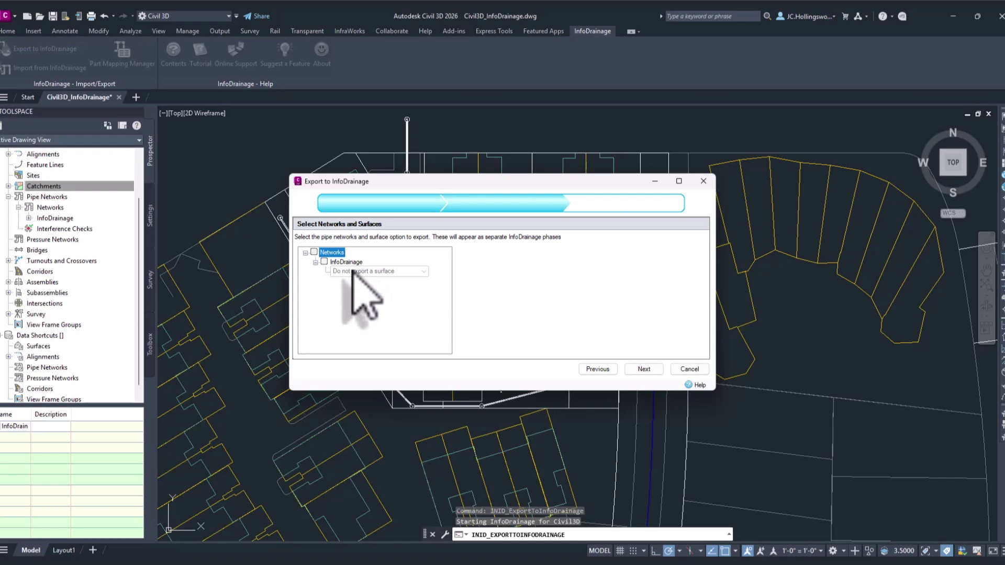
# Step: Include the InfoDrainage network with the existing Surface and continue to parts mapping
pyautogui.click(324, 262)
pyautogui.click(422, 272)
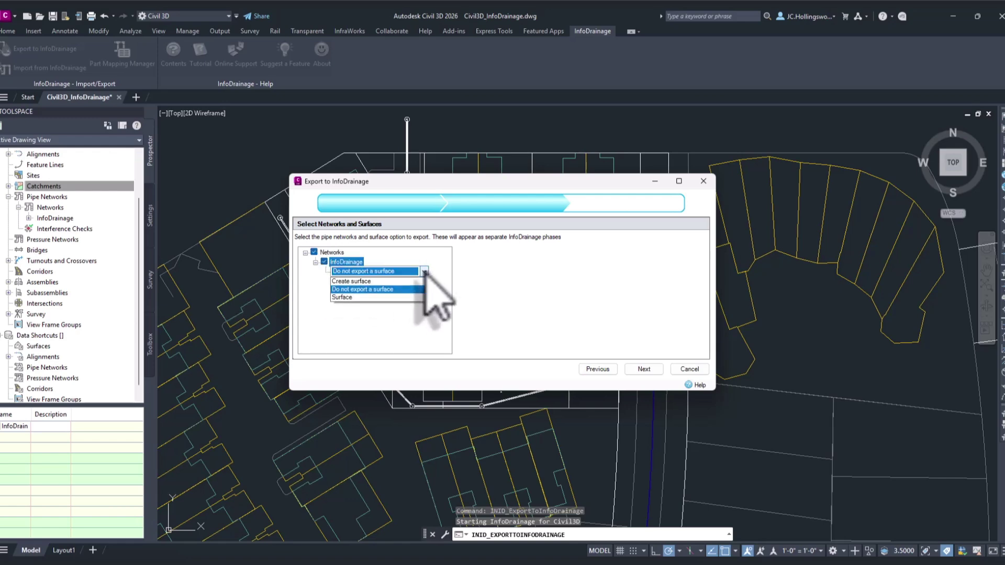
pyautogui.click(356, 298)
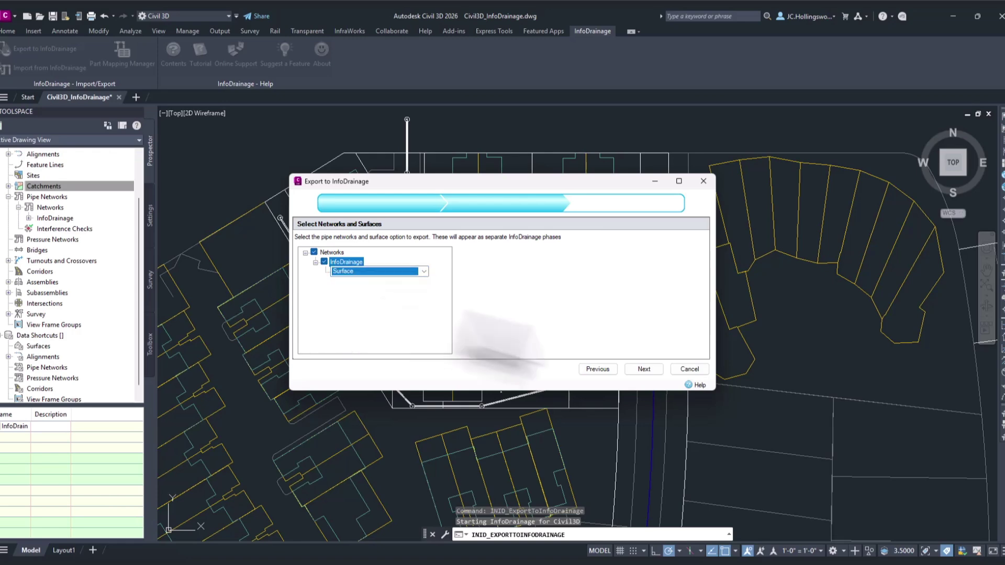
pyautogui.click(644, 369)
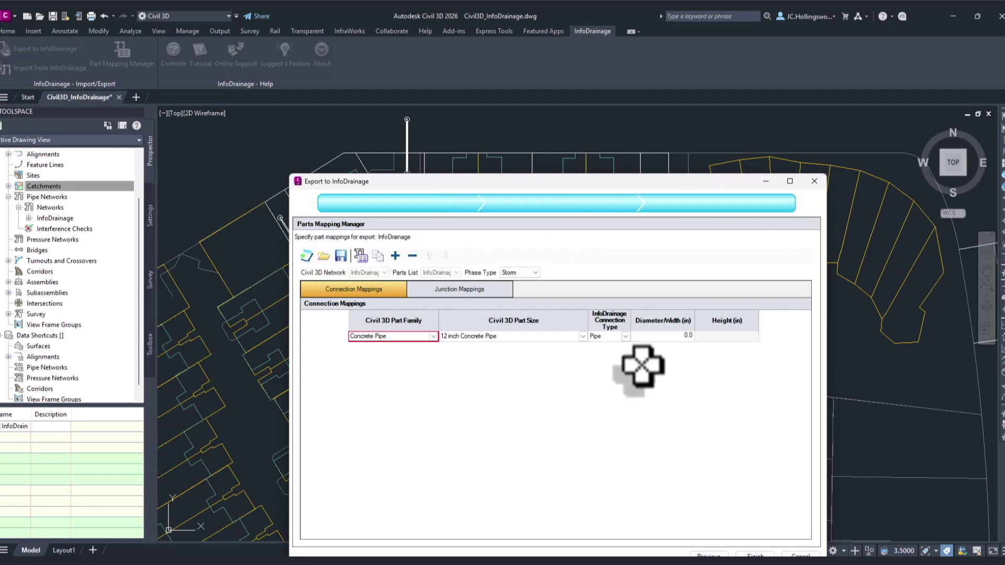
# Step: Map the 12 inch Concrete Pipe at a 12 in diameter
pyautogui.moveTo(544, 184); pyautogui.dragTo(511, 132)
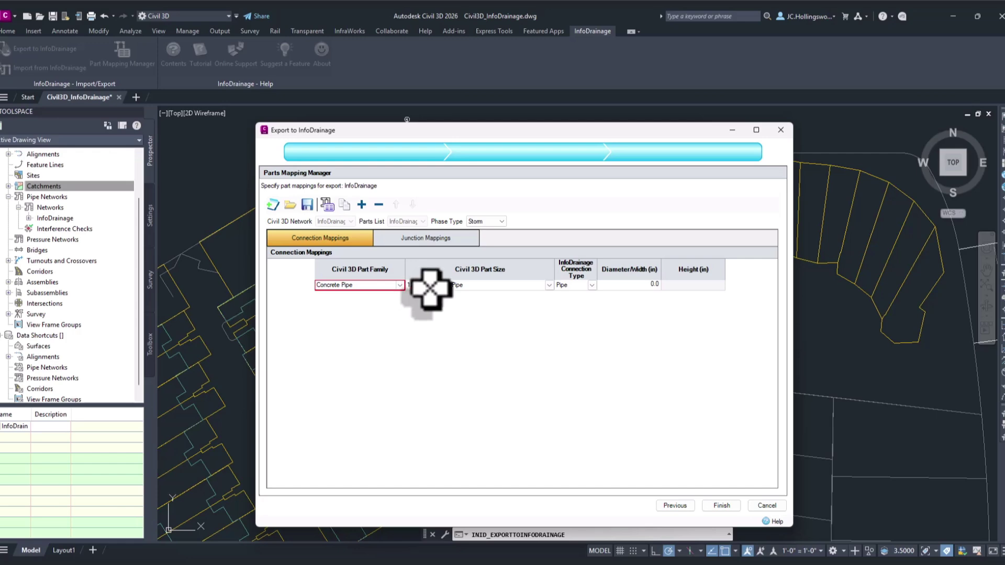
pyautogui.click(470, 289)
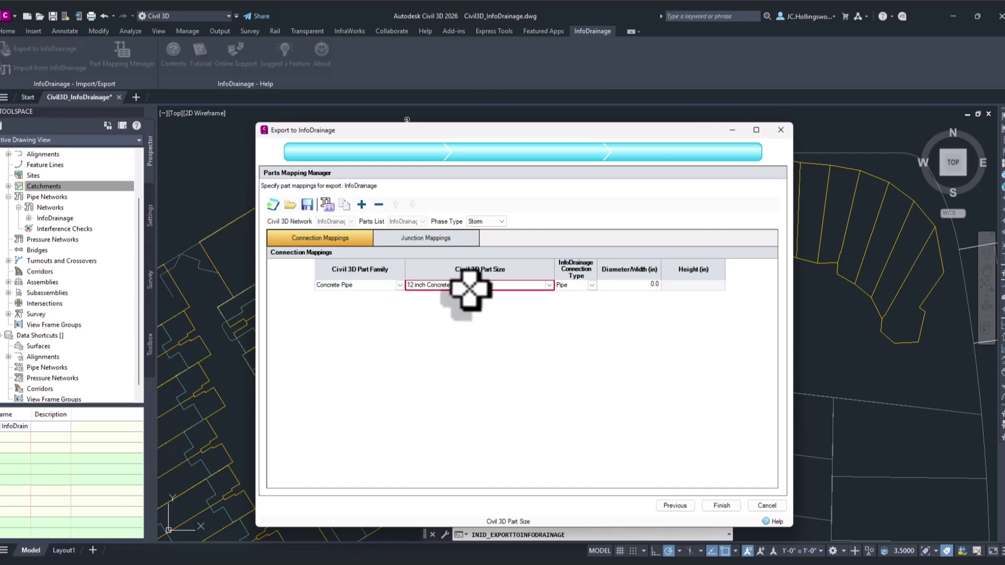
pyautogui.click(618, 285)
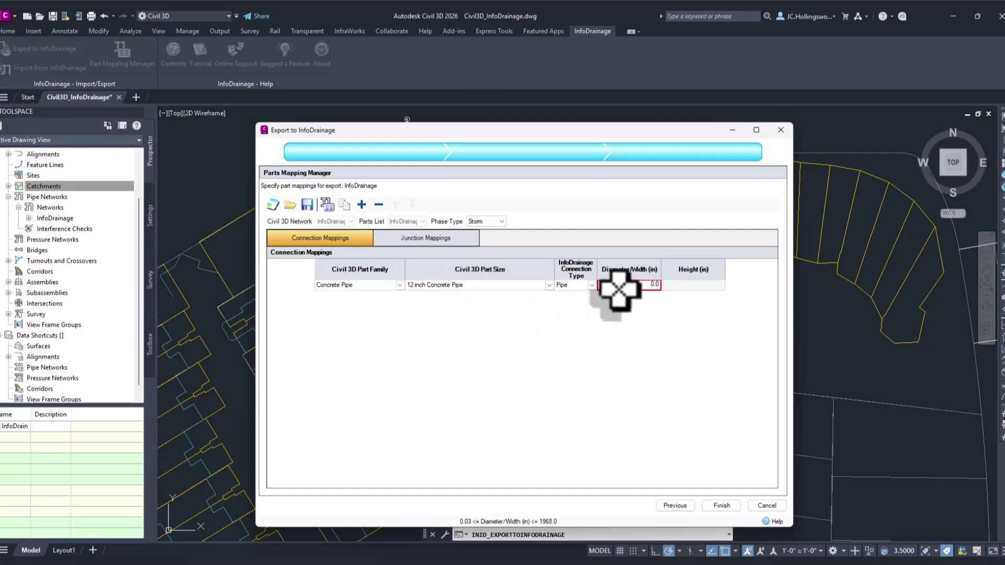
pyautogui.click(618, 285)
pyautogui.write('12')
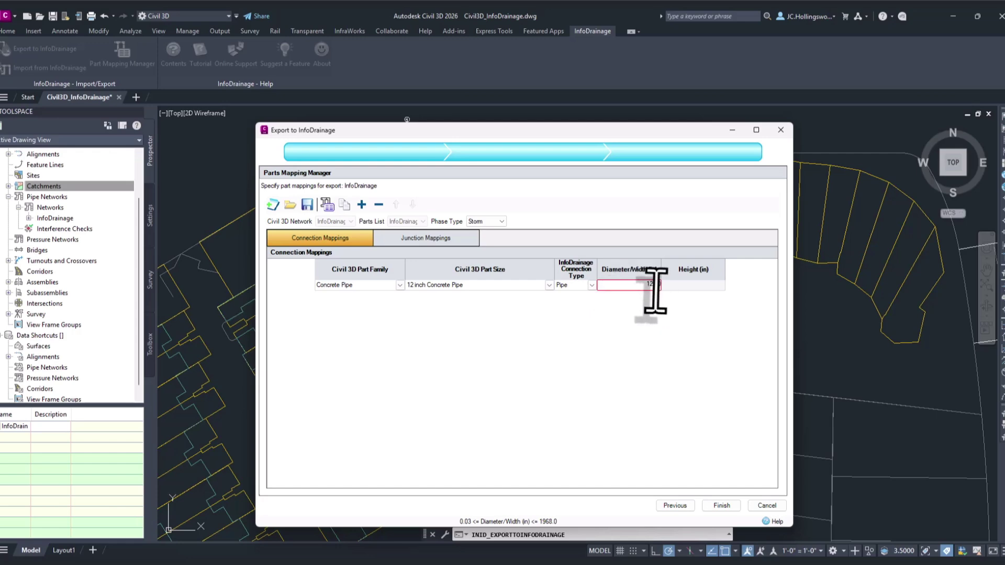
# Step: Set the concentric structure's mapped diameter to 4 ft and finish the export
pyautogui.click(425, 238)
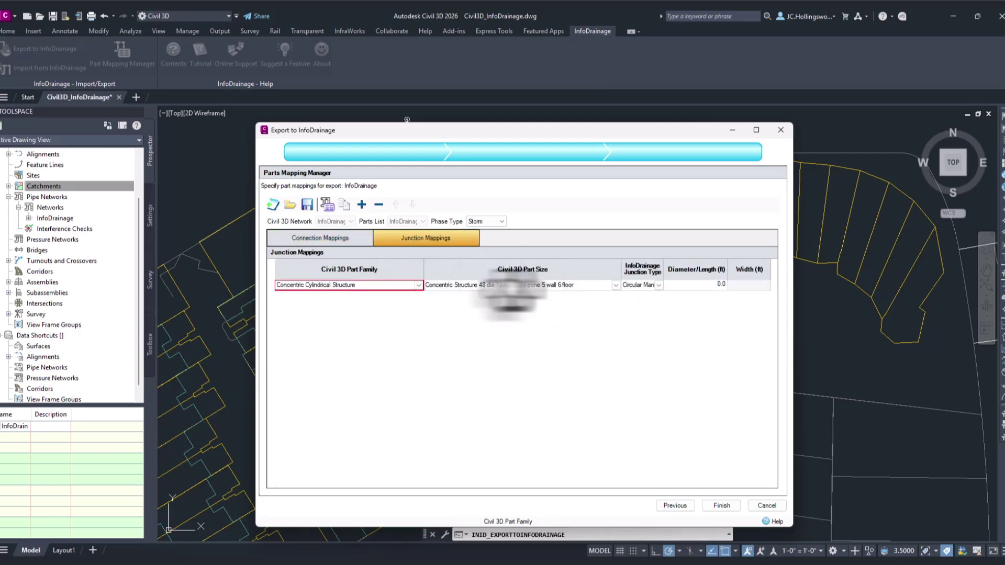
pyautogui.click(695, 286)
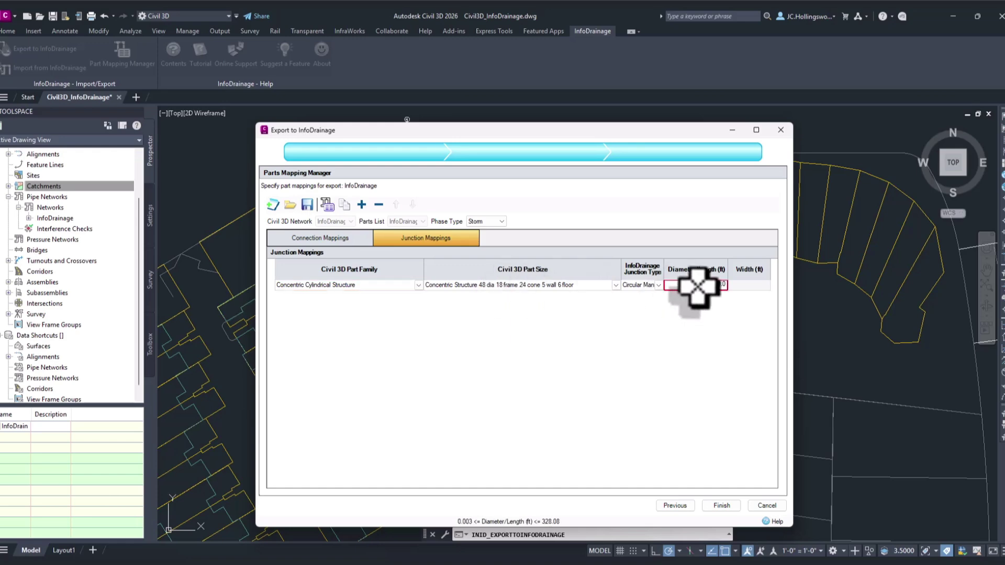
pyautogui.click(328, 237)
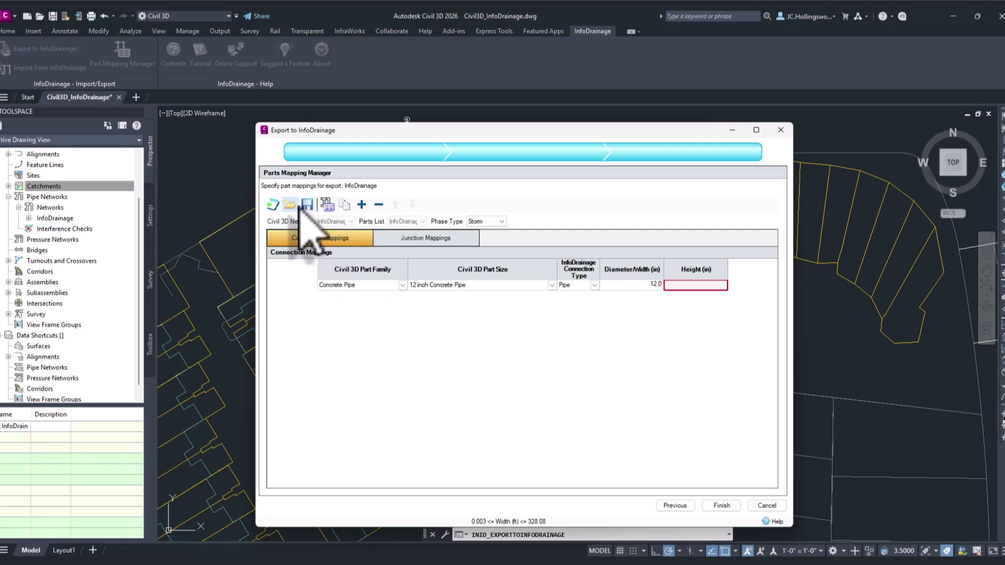
pyautogui.click(717, 505)
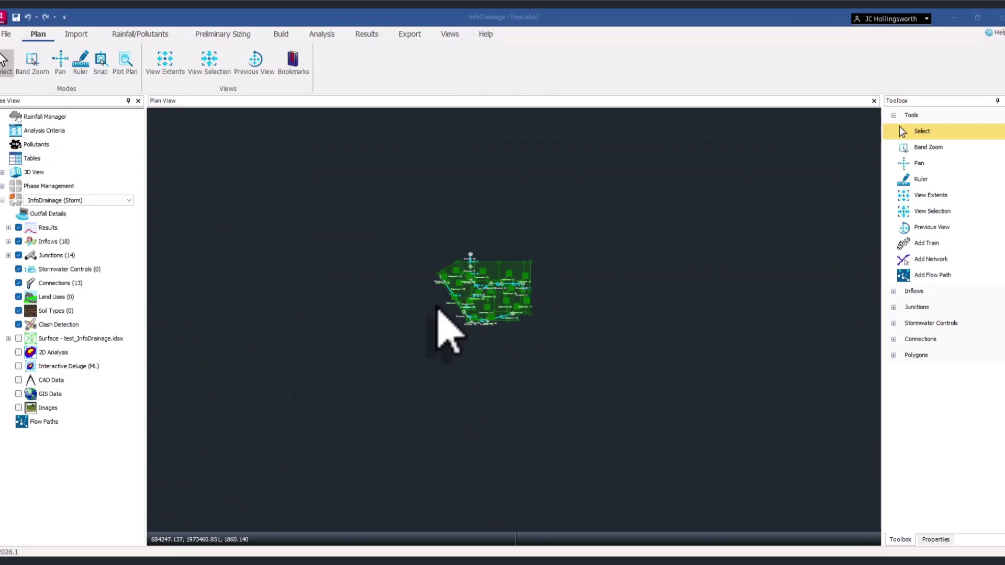
# Step: Zoom into the imported network in Plan View and bring up the Flow Paths options
pyautogui.scroll(5, 475, 298)
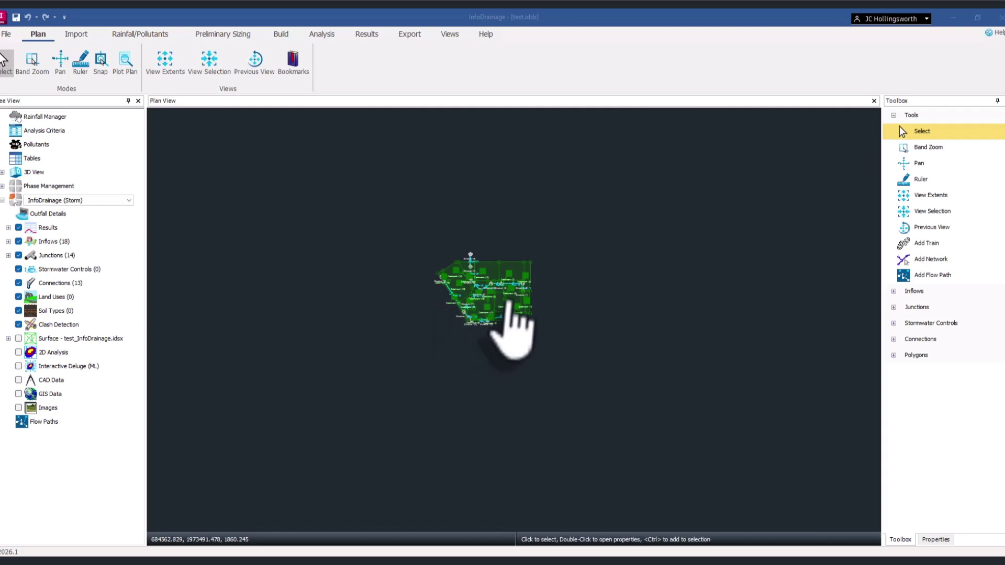
pyautogui.scroll(1, 475, 298)
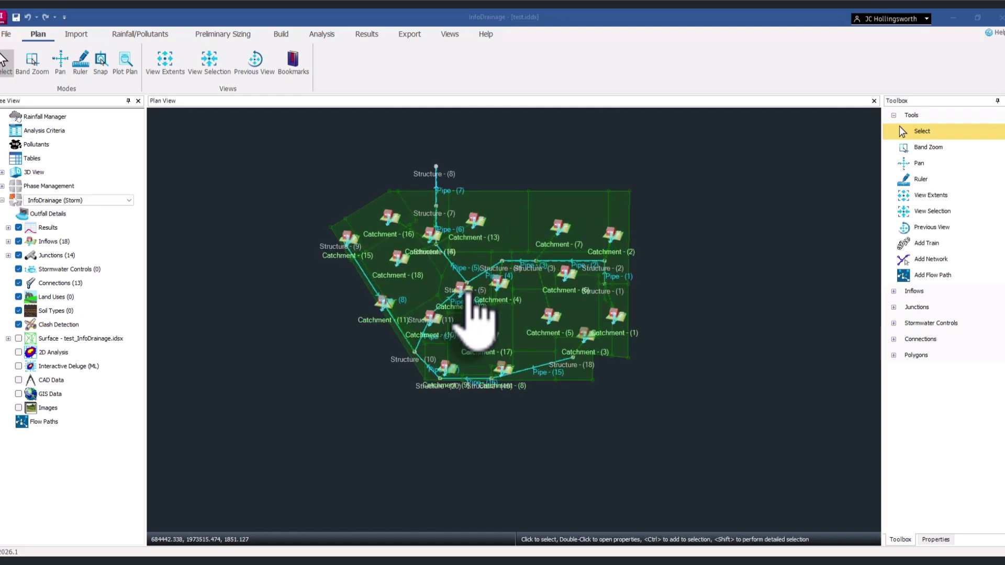
pyautogui.scroll(1, 475, 298)
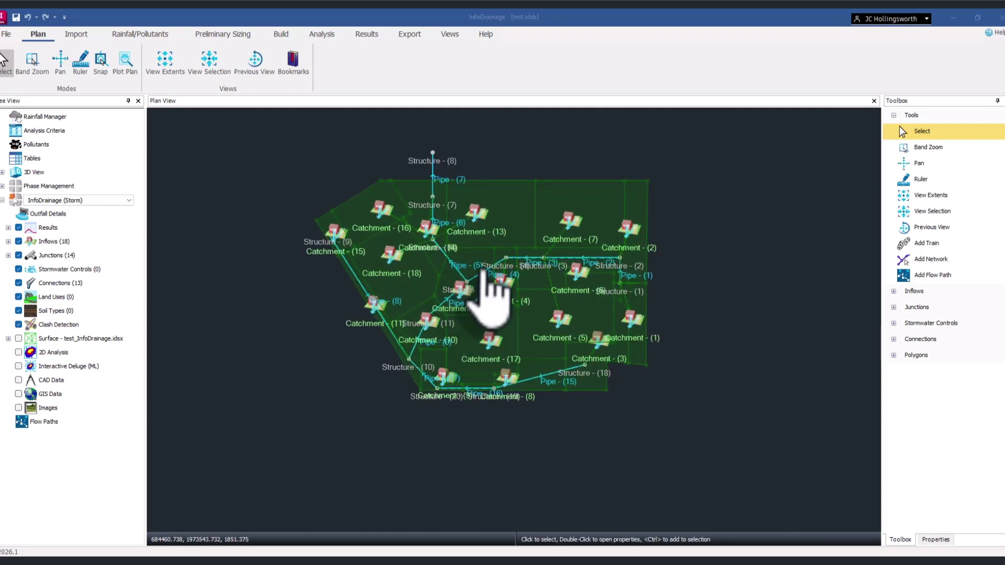
pyautogui.rightClick(45, 424)
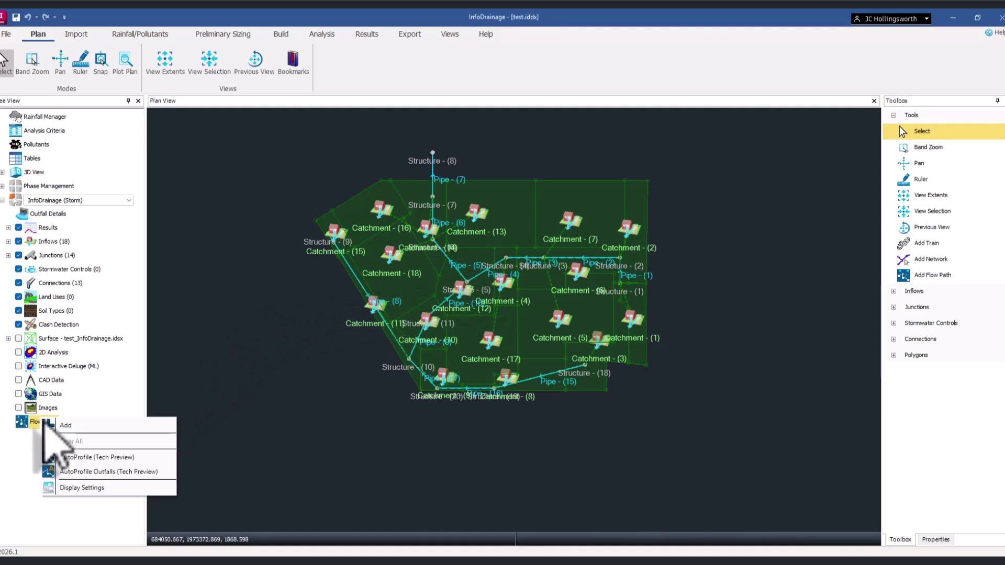
# Step: Auto-create flow paths to the outfalls and view the Structure (1) path's profile
pyautogui.click(114, 472)
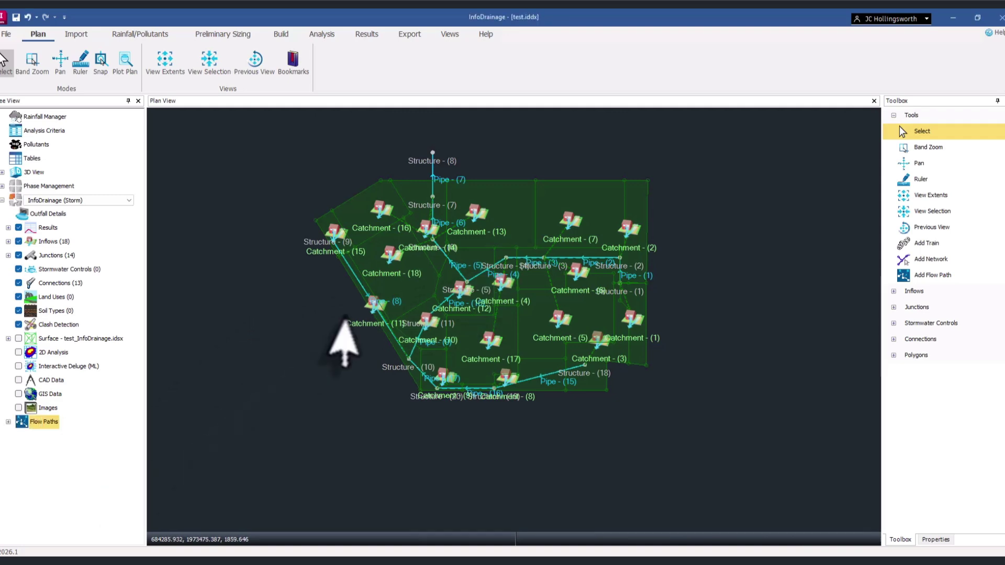
pyautogui.click(8, 421)
pyautogui.doubleClick(52, 436)
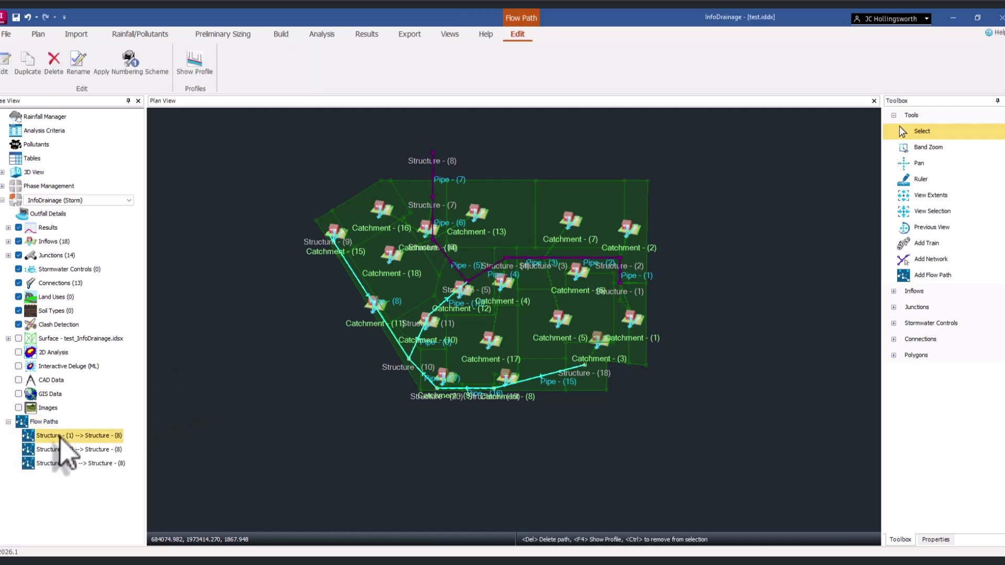
# Step: Inspect the profile full-screen, close it, and show the Rainfall/Pollutants tools
pyautogui.click(717, 120)
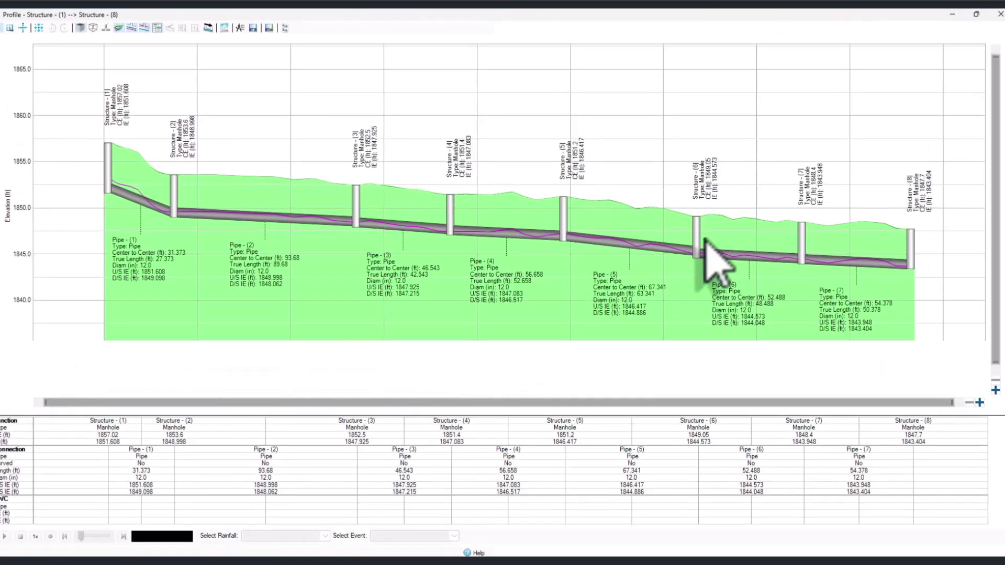
pyautogui.scroll(1, 817, 272)
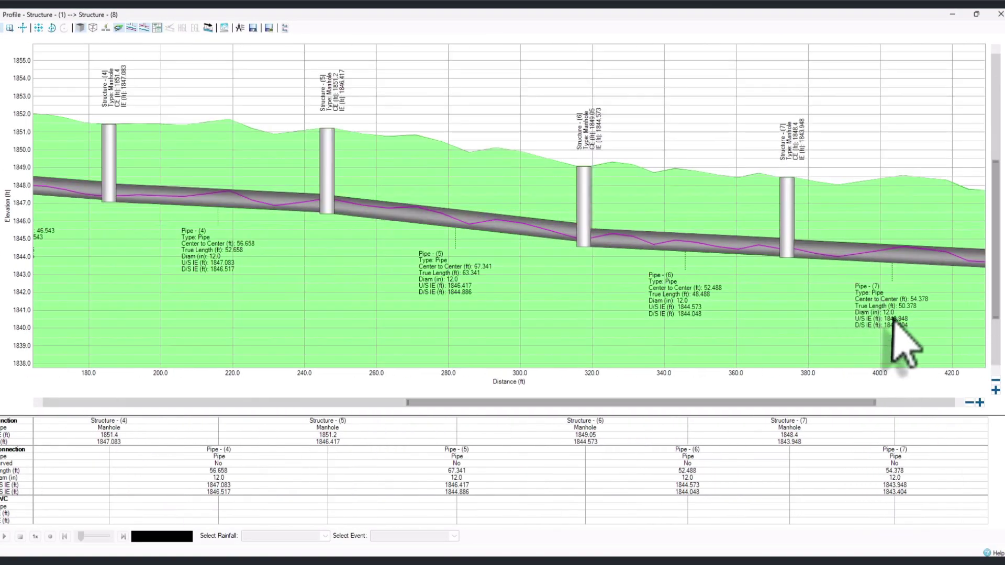
pyautogui.scroll(-1, 669, 314)
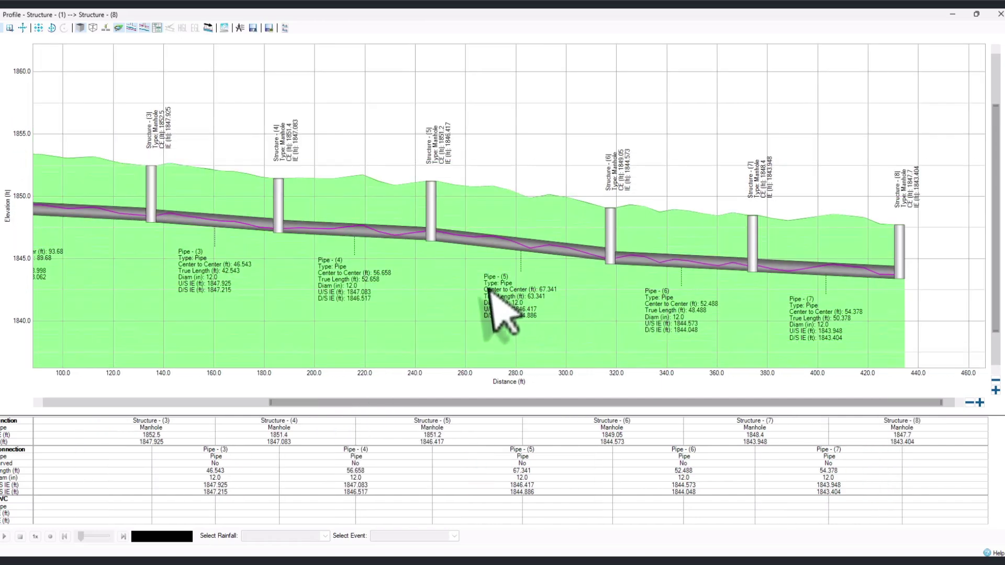
pyautogui.scroll(-1, 356, 285)
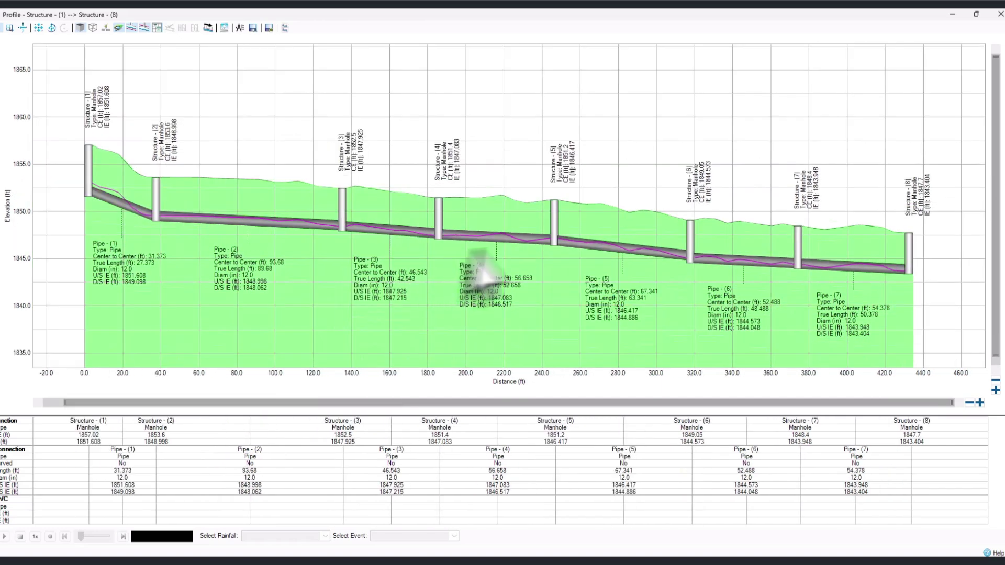
pyautogui.click(973, 15)
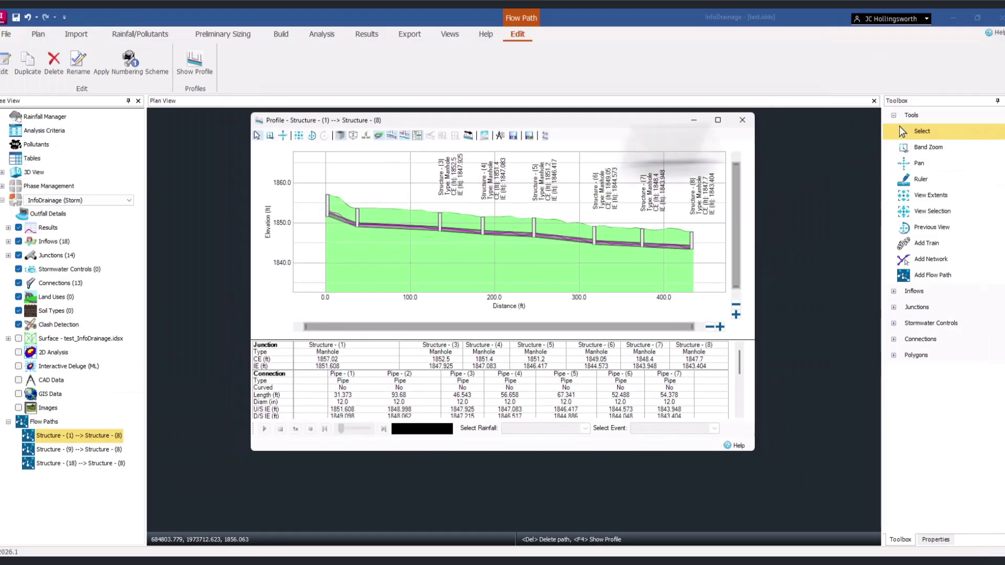
pyautogui.click(733, 123)
pyautogui.click(122, 32)
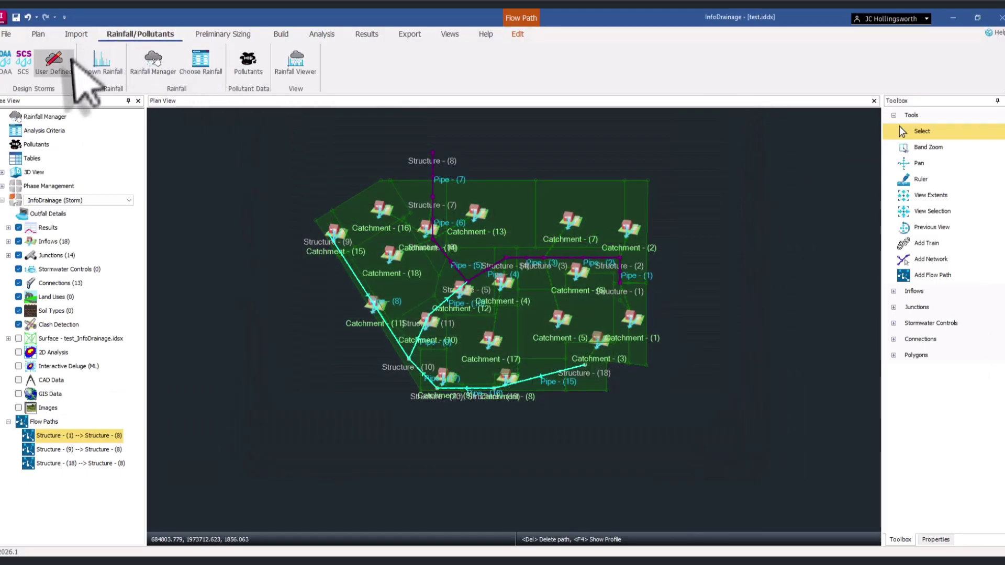
# Step: Add a NOAA design storm with generated location rainfall data and NRCS distribution
pyautogui.click(152, 62)
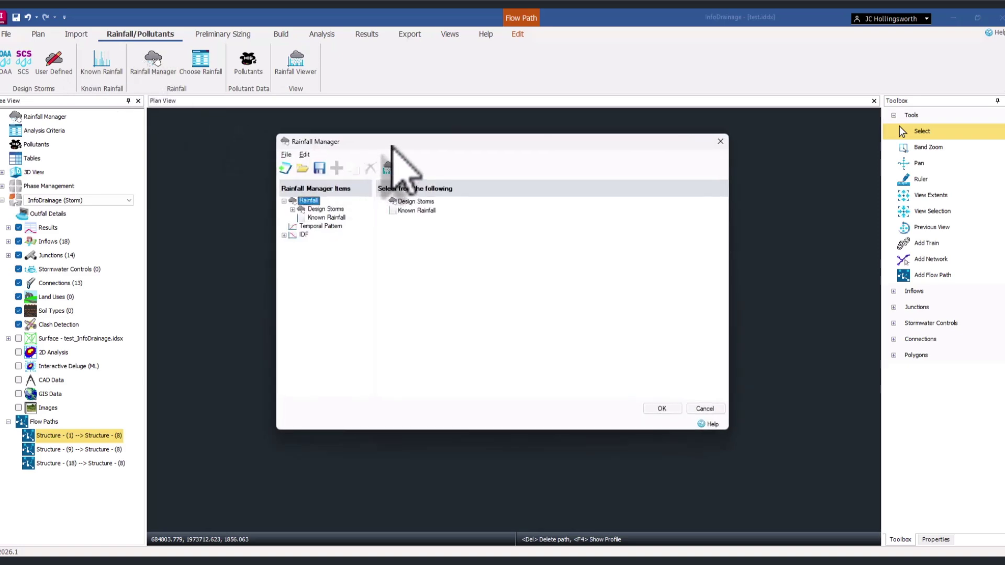
pyautogui.click(293, 210)
pyautogui.click(323, 218)
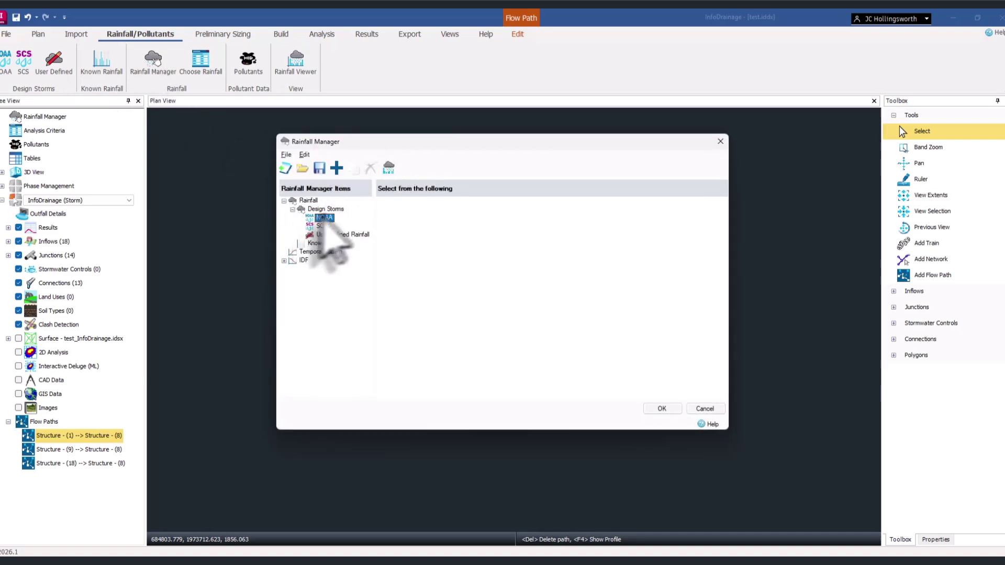
pyautogui.click(336, 168)
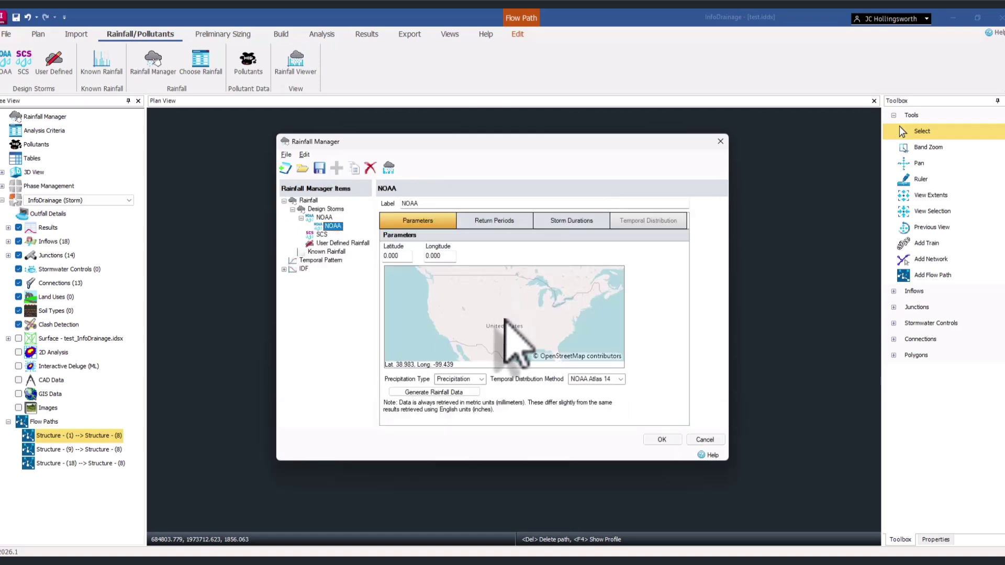
pyautogui.click(459, 393)
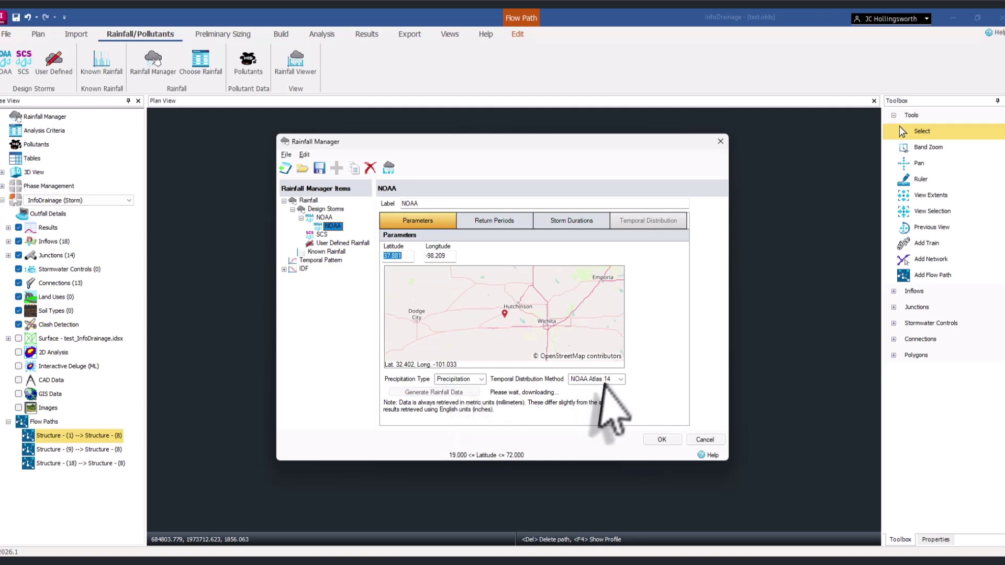
pyautogui.click(620, 379)
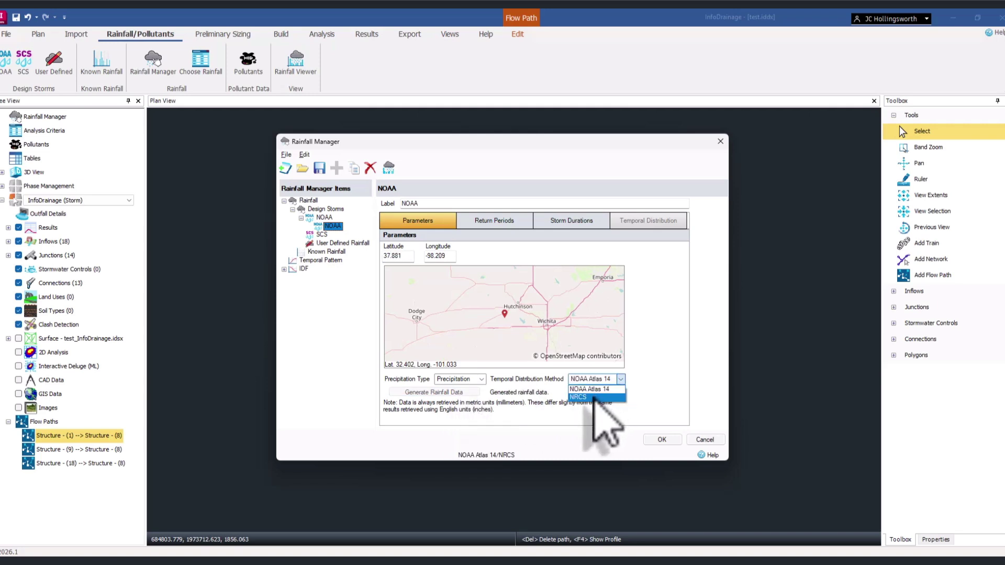
pyautogui.click(594, 397)
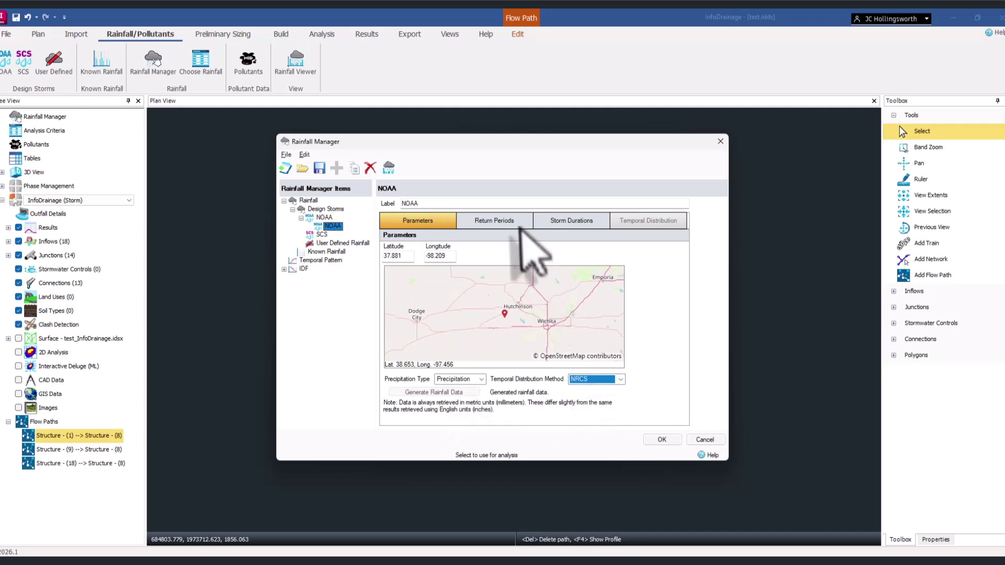
# Step: Give the storm a 50-year return period and Midwest - Southeast MSE1 distribution, then close
pyautogui.click(505, 222)
pyautogui.click(478, 276)
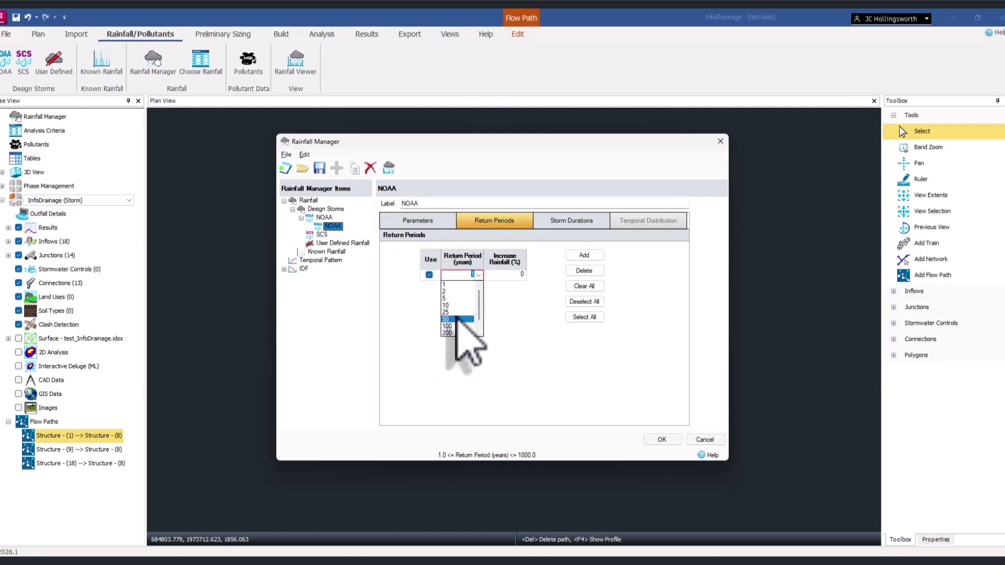
pyautogui.click(456, 319)
pyautogui.click(501, 275)
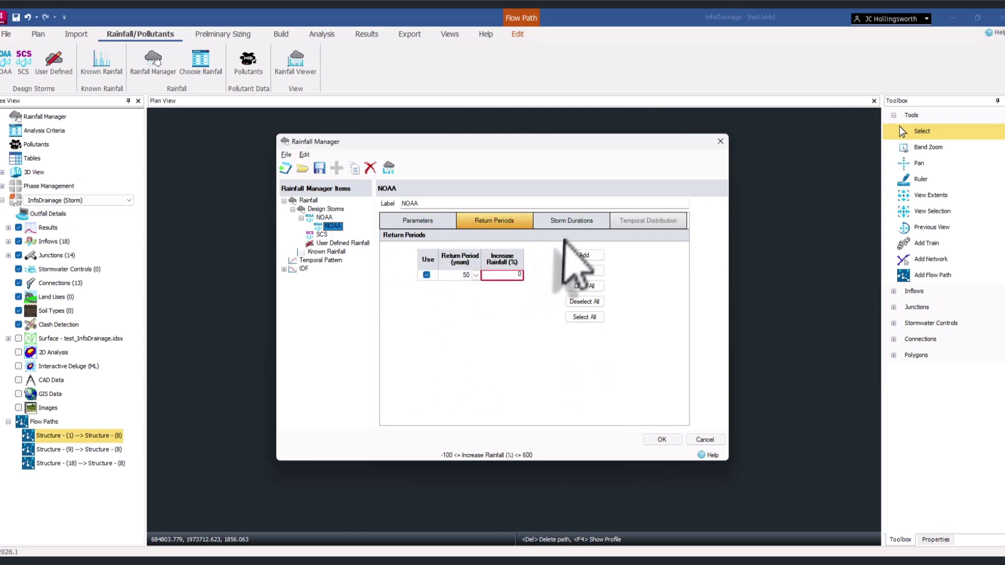
pyautogui.click(571, 220)
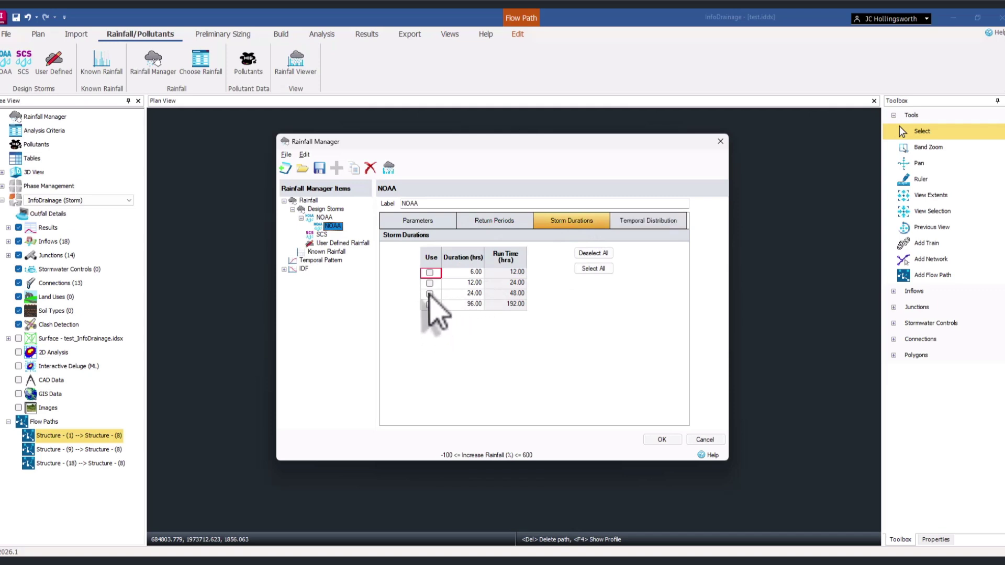
pyautogui.click(636, 222)
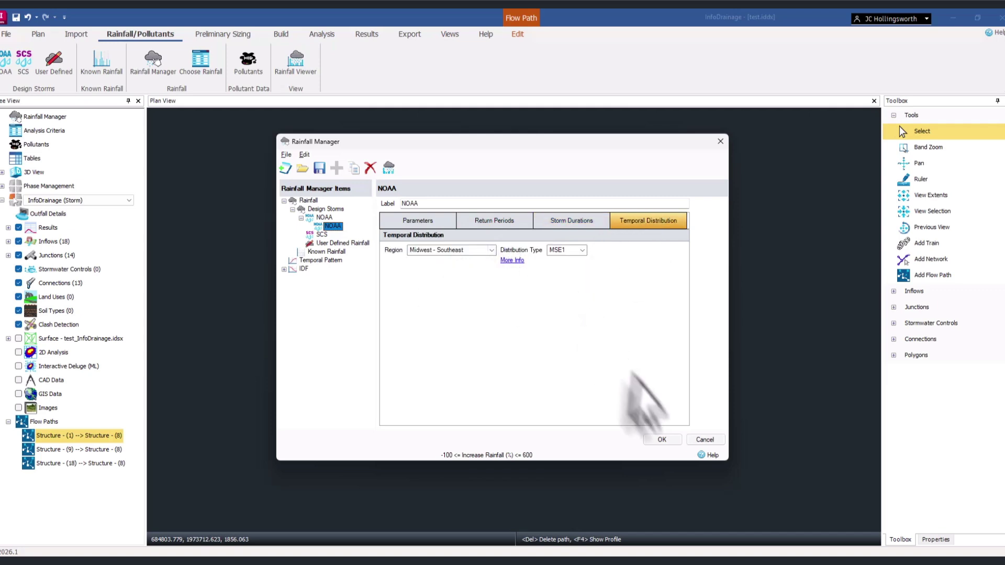
pyautogui.click(664, 439)
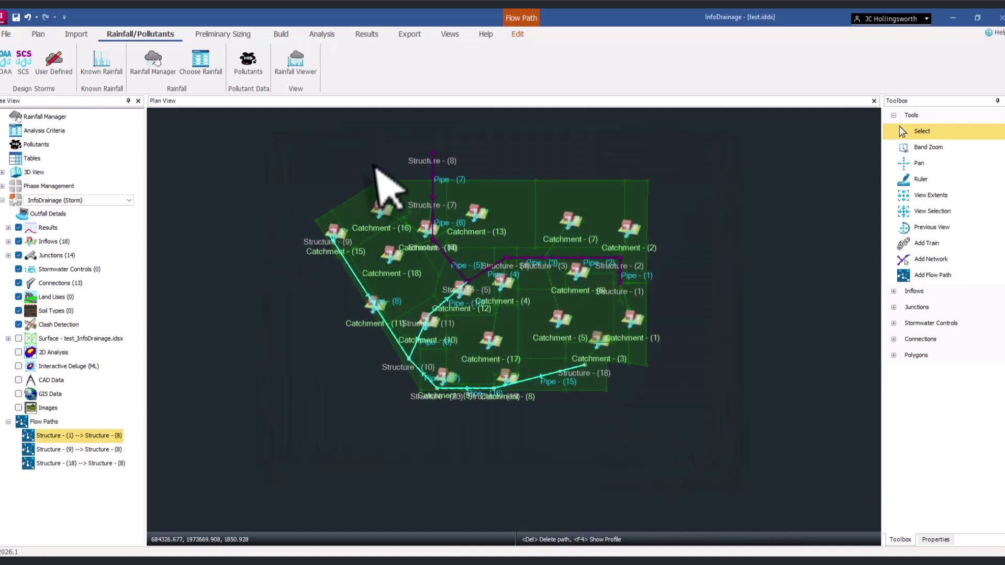
# Step: In Network Design Criteria, choose NOAA library rainfall and bring up the return period choices
pyautogui.click(229, 34)
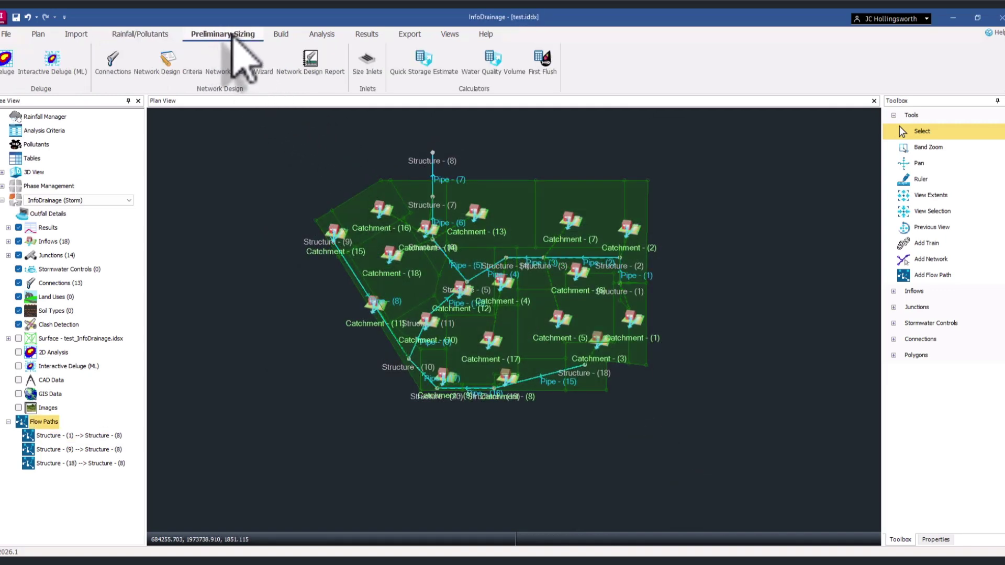
pyautogui.click(189, 61)
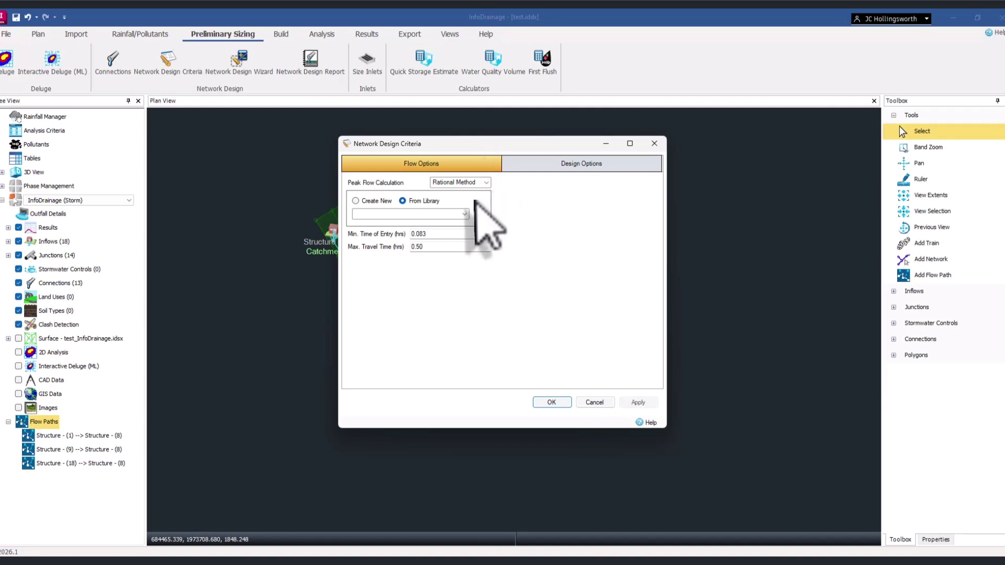
pyautogui.click(464, 214)
pyautogui.click(428, 224)
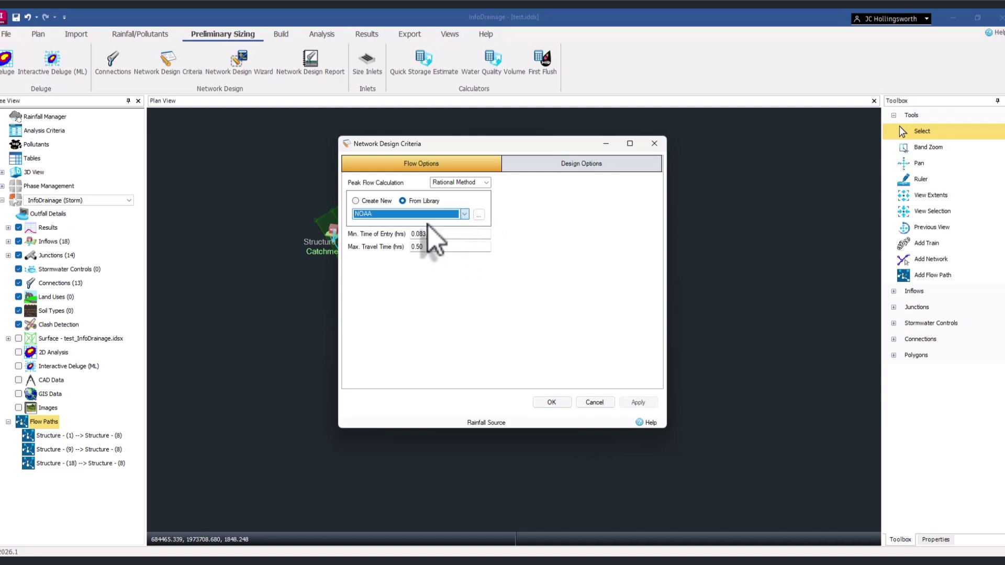
pyautogui.click(459, 245)
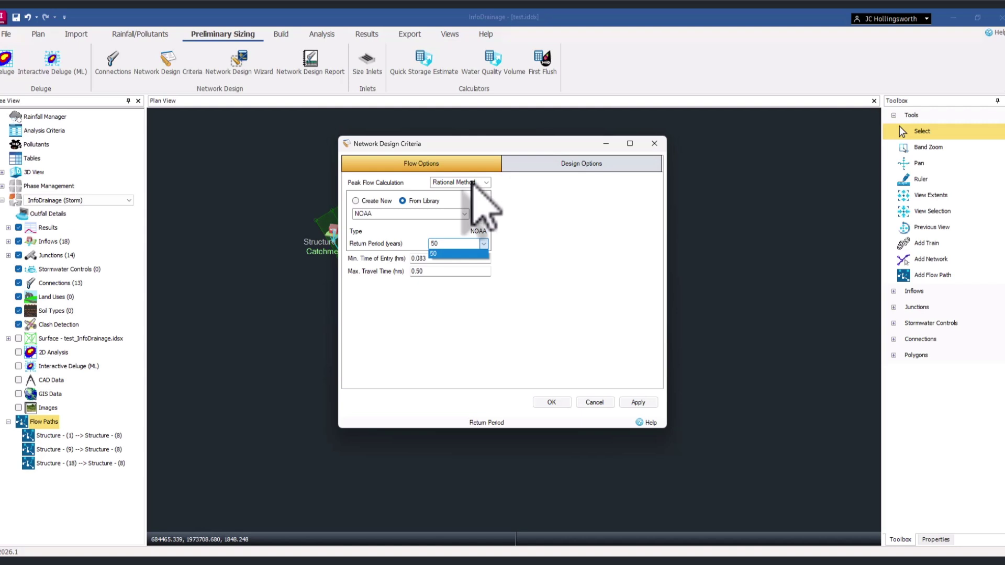
# Step: Select a 50-year return period and load the pipesizes.idpipx pipe size library
pyautogui.click(615, 163)
pyautogui.click(615, 163)
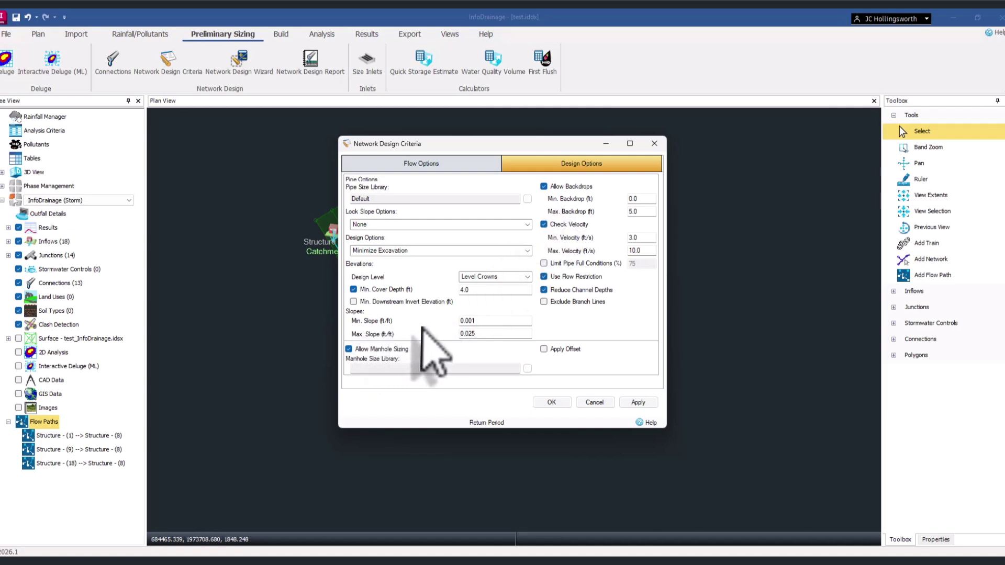
pyautogui.click(527, 199)
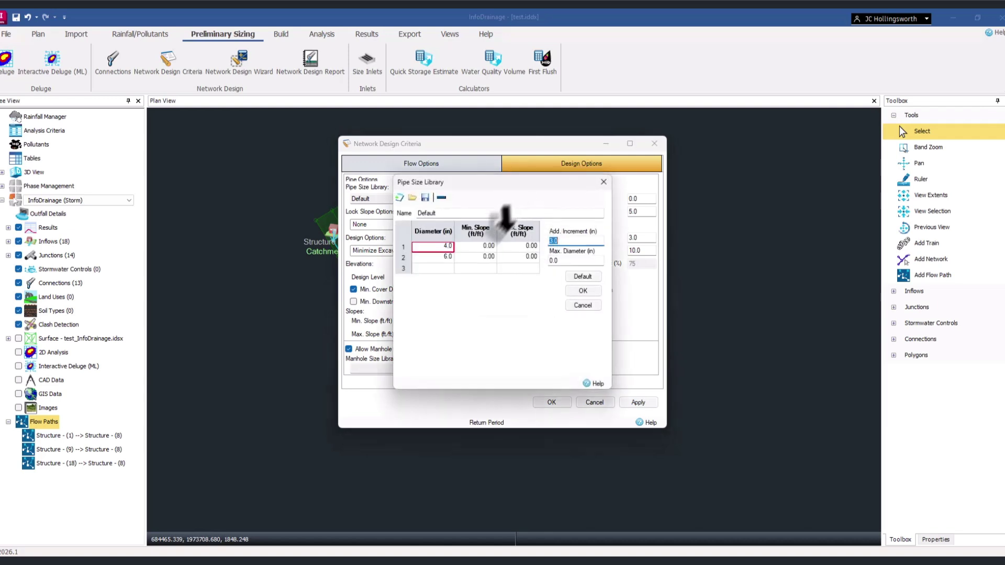
pyautogui.click(412, 198)
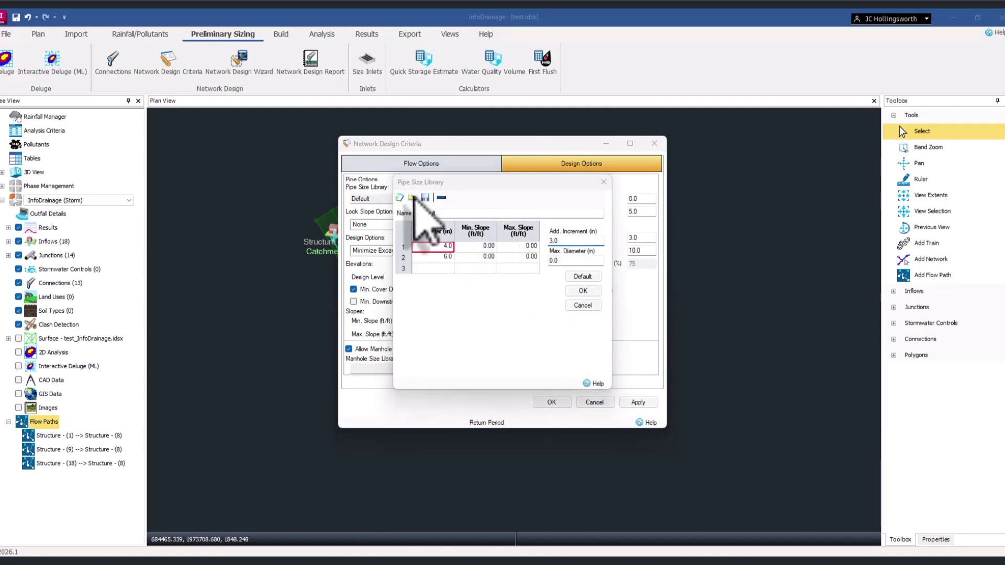
pyautogui.click(523, 302)
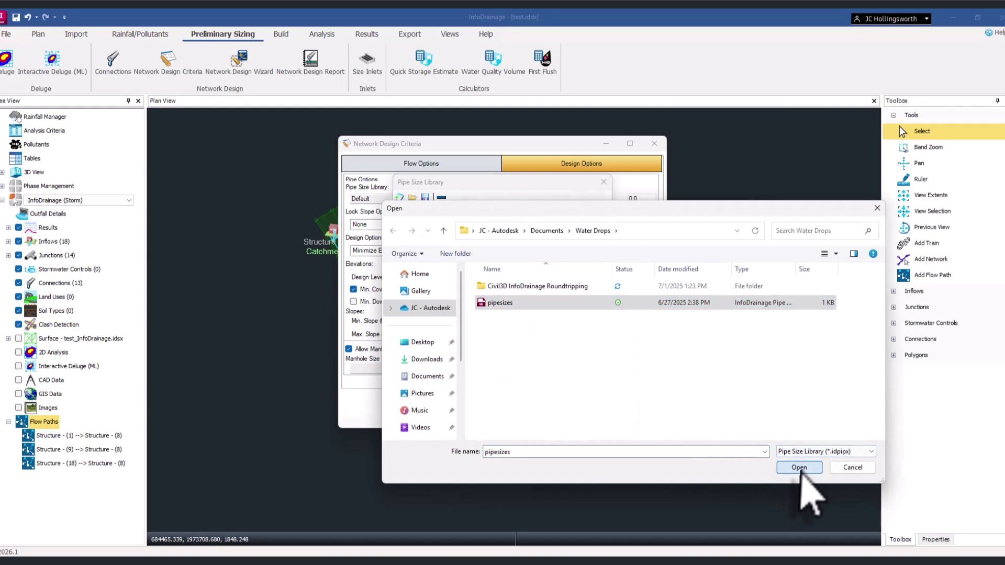
pyautogui.click(798, 466)
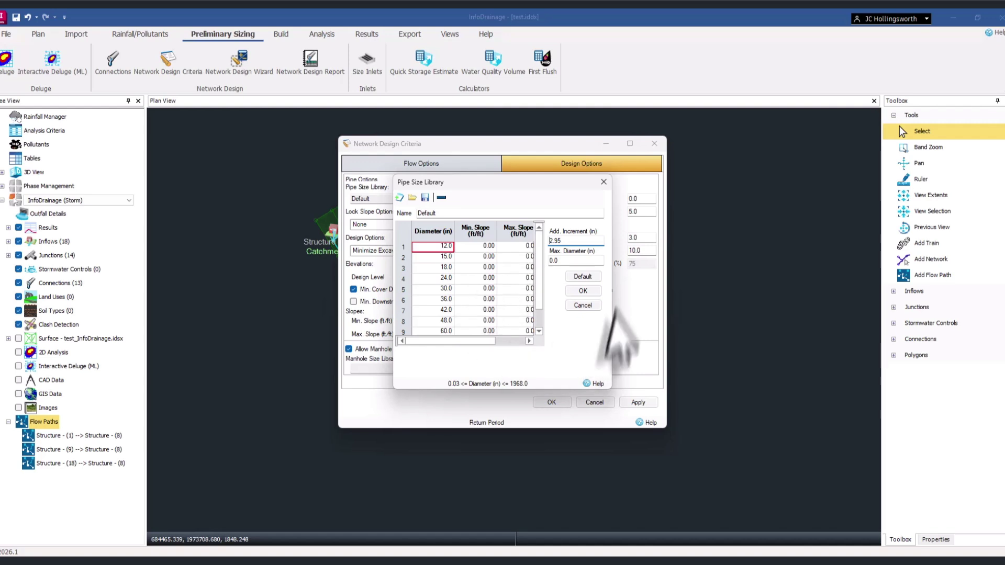
# Step: Accept the loaded pipe sizes, turn off manhole sizing, and save the design criteria
pyautogui.click(587, 293)
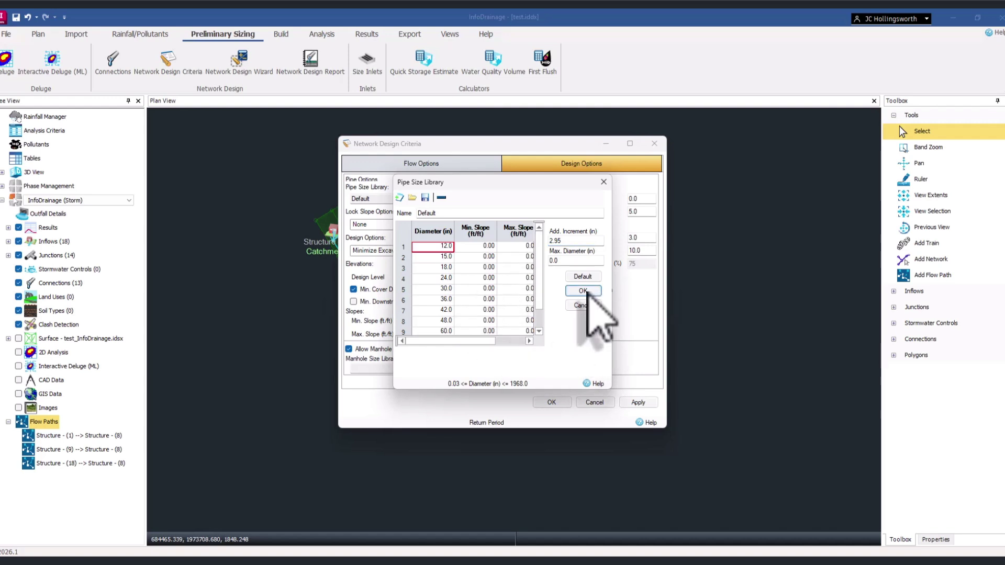
pyautogui.click(348, 349)
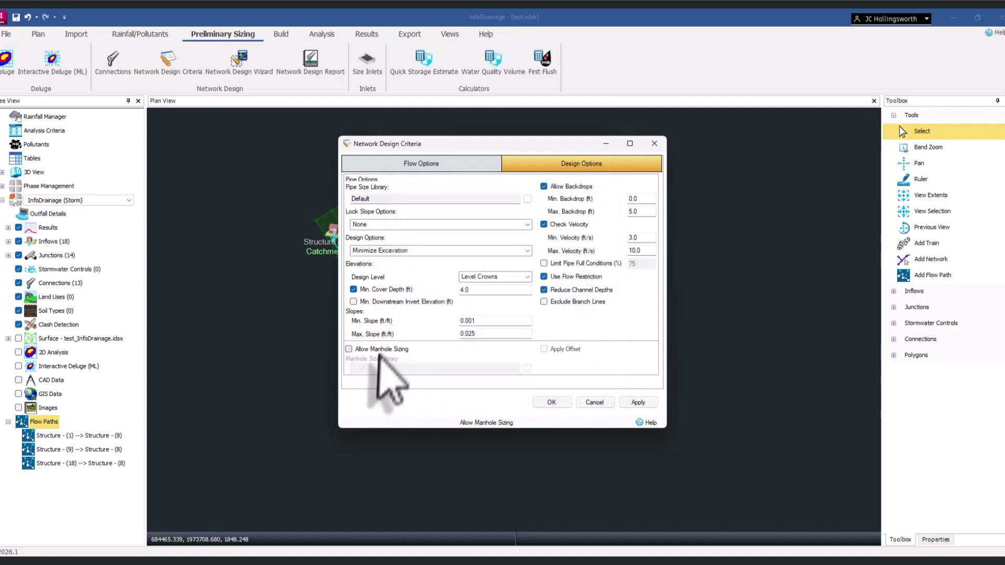
pyautogui.click(552, 403)
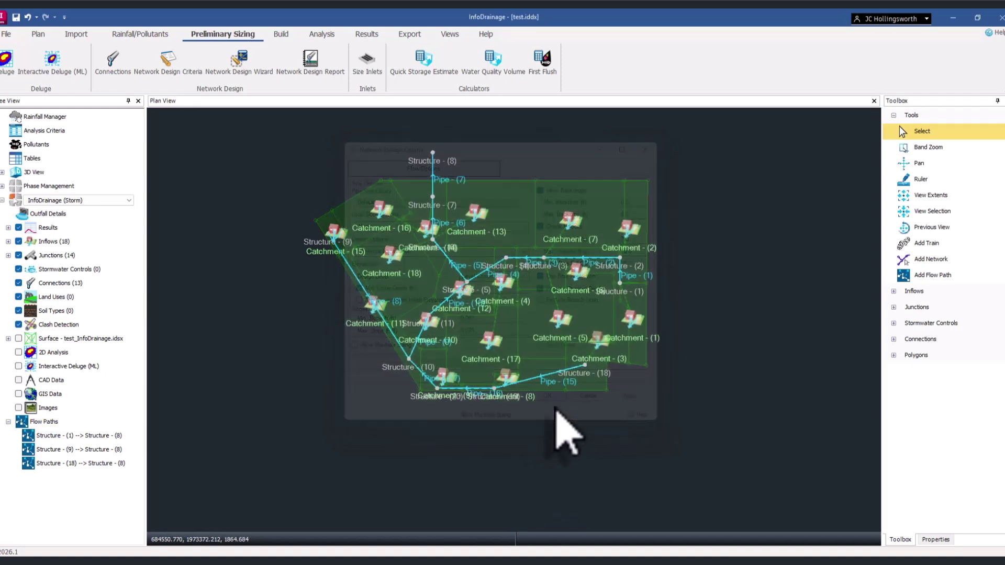
# Step: Run the Network Design Wizard, apply its changes upsizing Pipe (4) to 15.0 in, and close the report
pyautogui.click(260, 67)
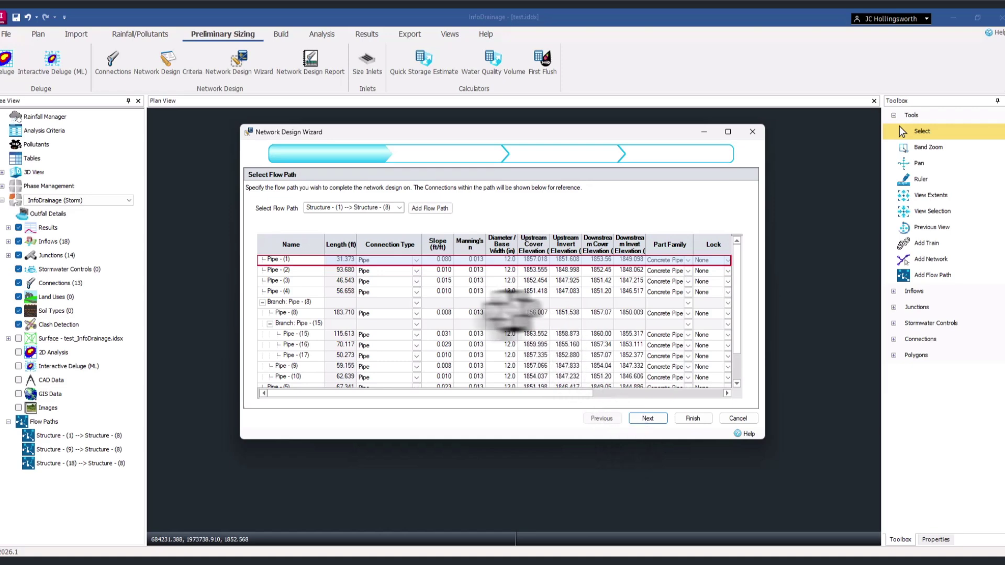
pyautogui.click(661, 422)
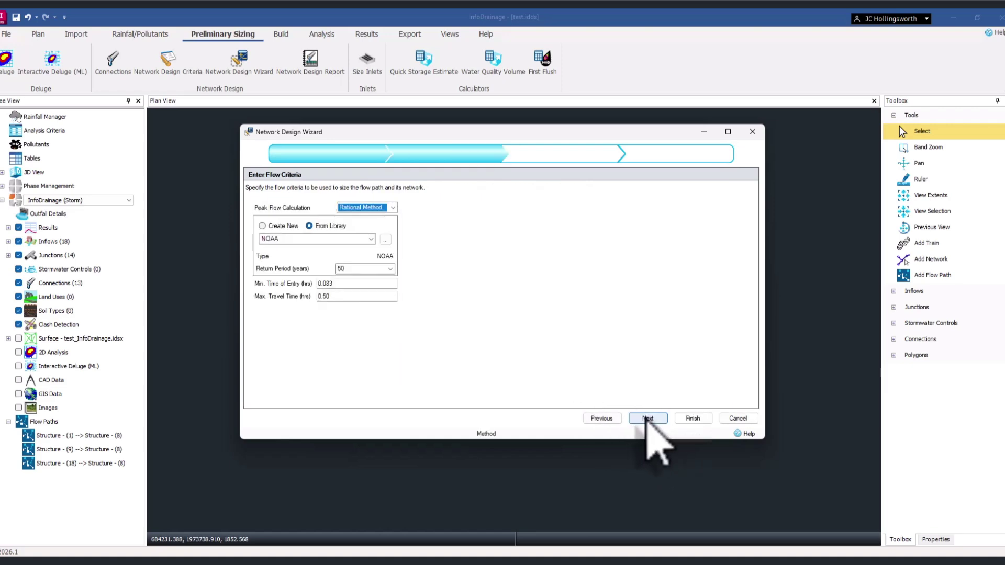
pyautogui.click(648, 419)
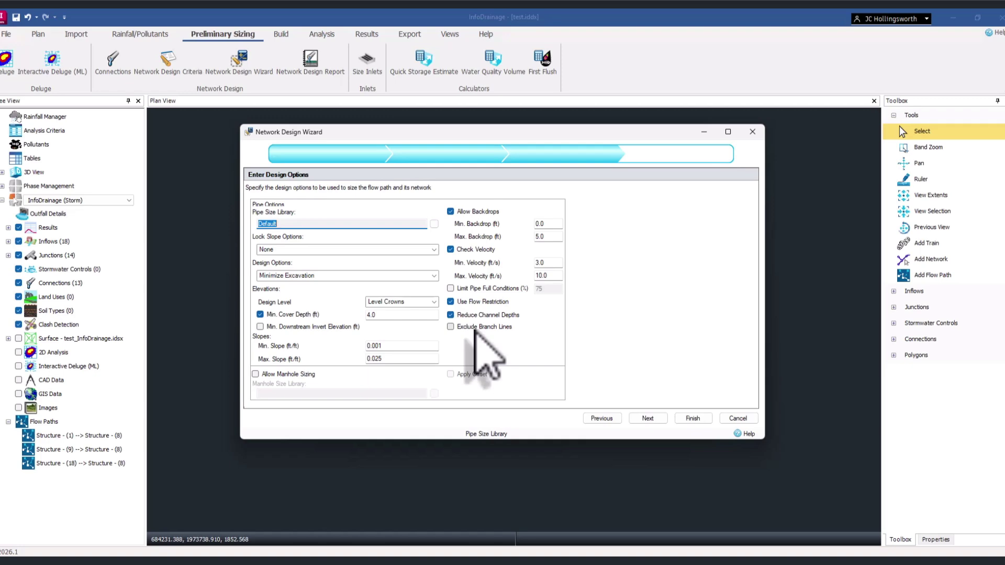
pyautogui.click(658, 417)
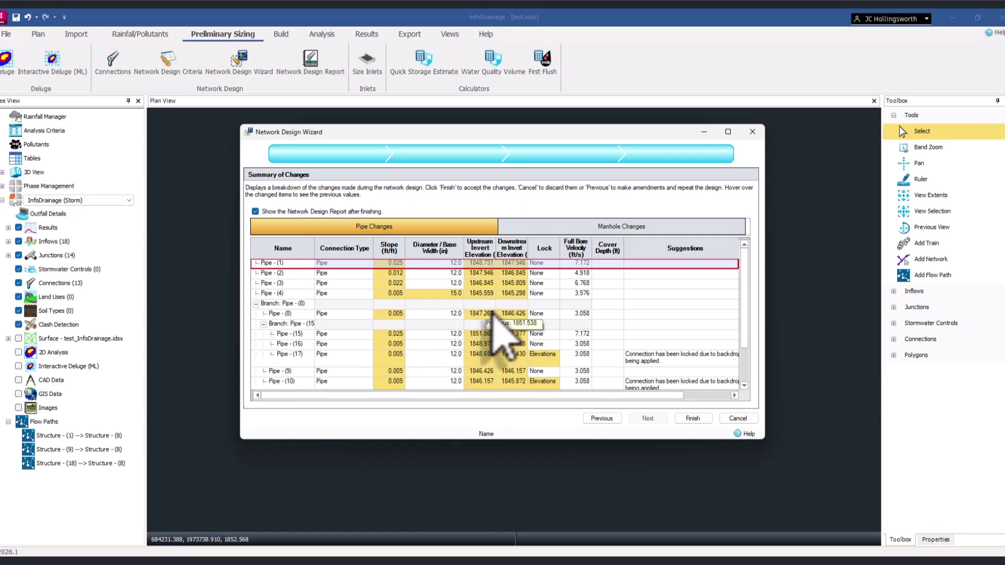
pyautogui.moveTo(525, 302)
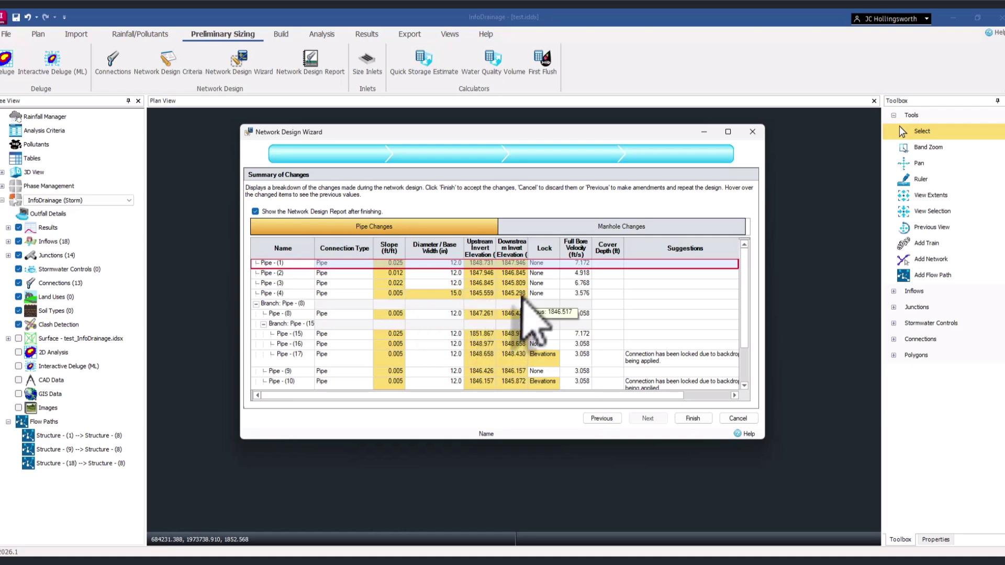
pyautogui.click(692, 418)
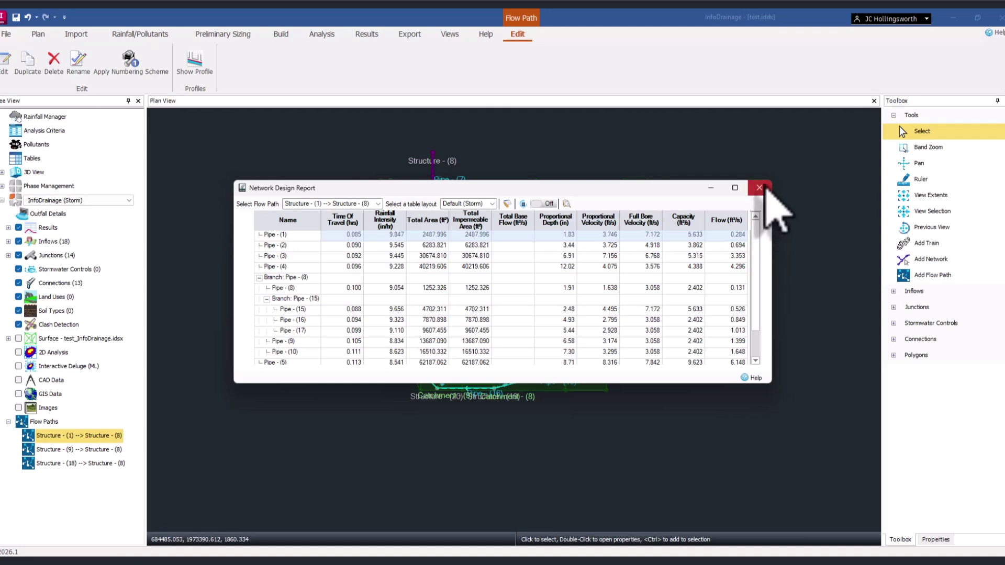
pyautogui.click(760, 187)
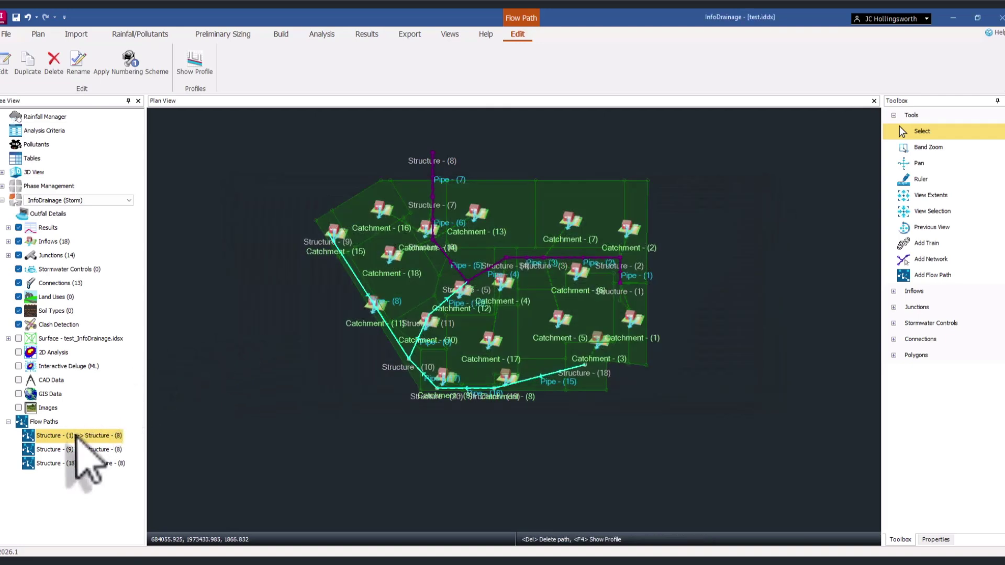
# Step: View the Structure (1) to Structure (8) flow path profile full-screen
pyautogui.press('F4')
pyautogui.click(726, 122)
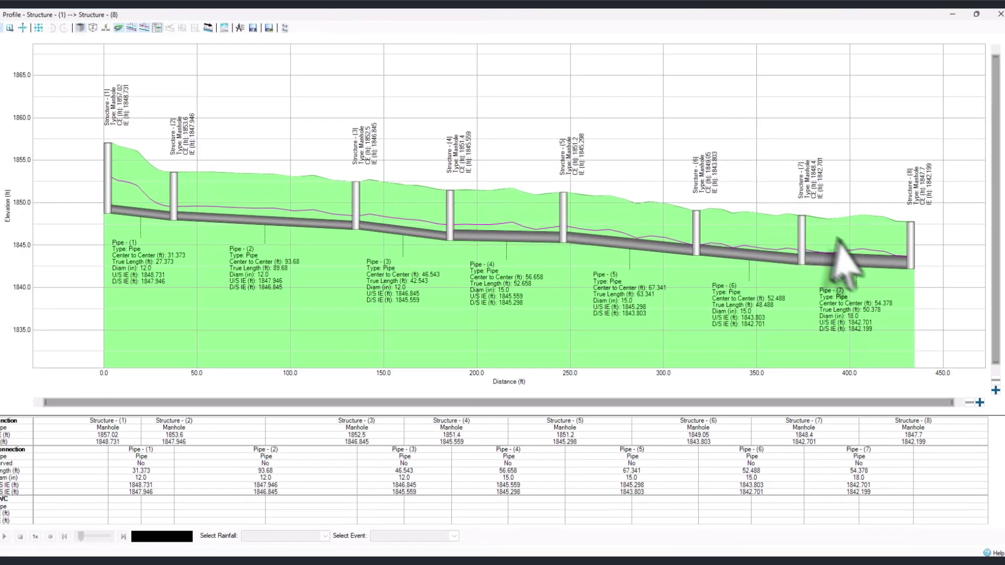
pyautogui.scroll(3, 852, 291)
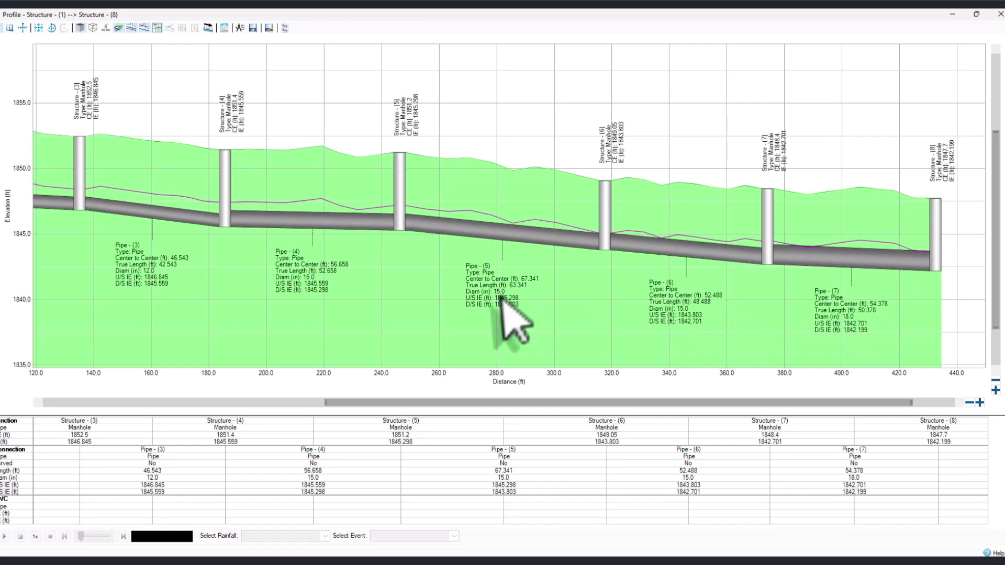
pyautogui.scroll(-3, 504, 303)
pyautogui.moveTo(238, 217)
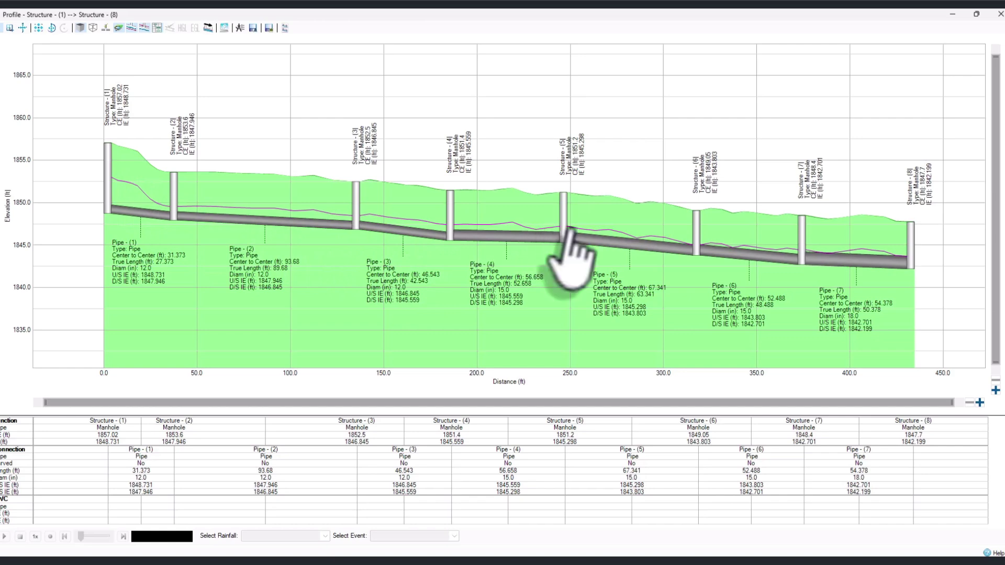
pyautogui.moveTo(763, 255)
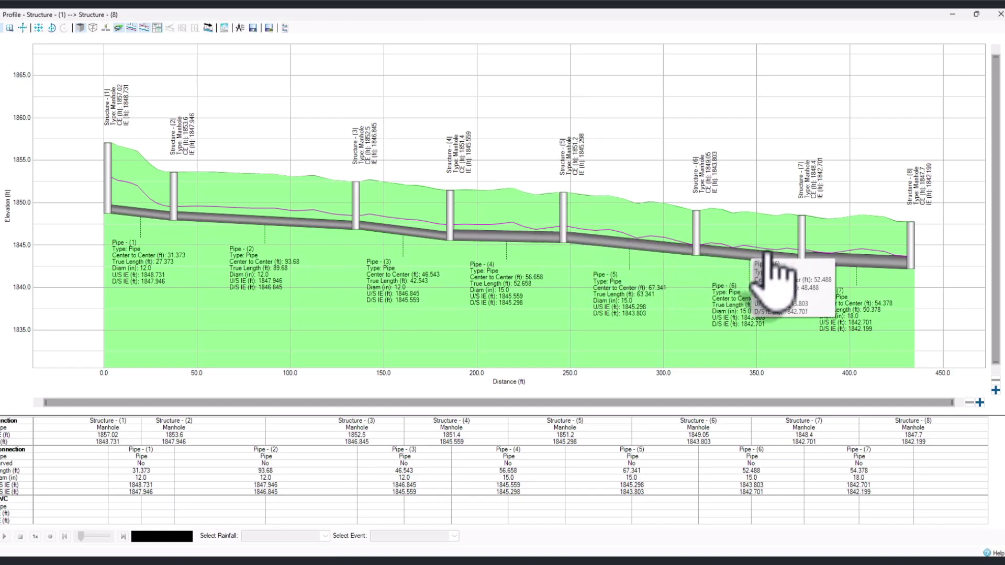
# Step: Close the profile, clear the flow path selection, and return to Civil 3D
pyautogui.click(976, 14)
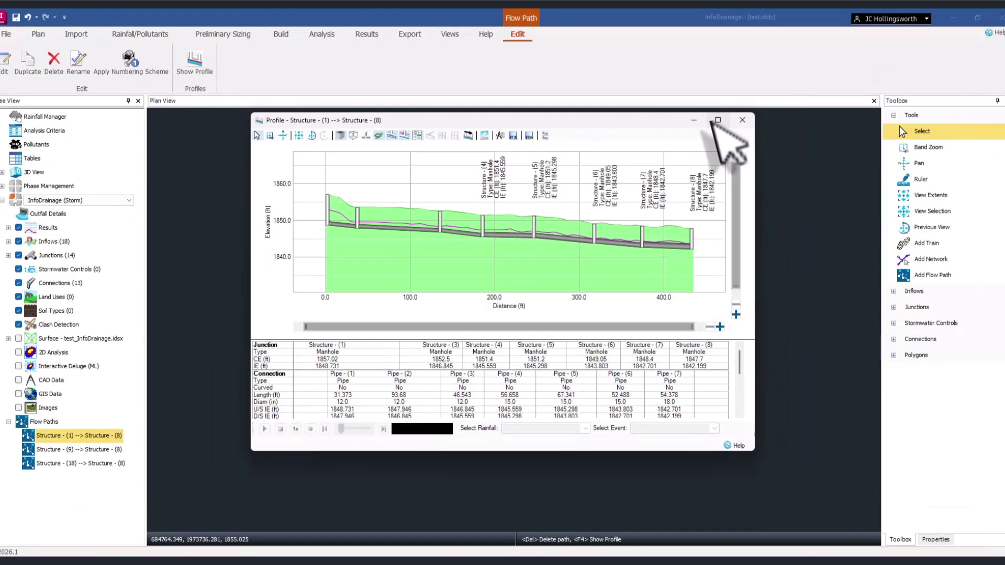
pyautogui.click(742, 120)
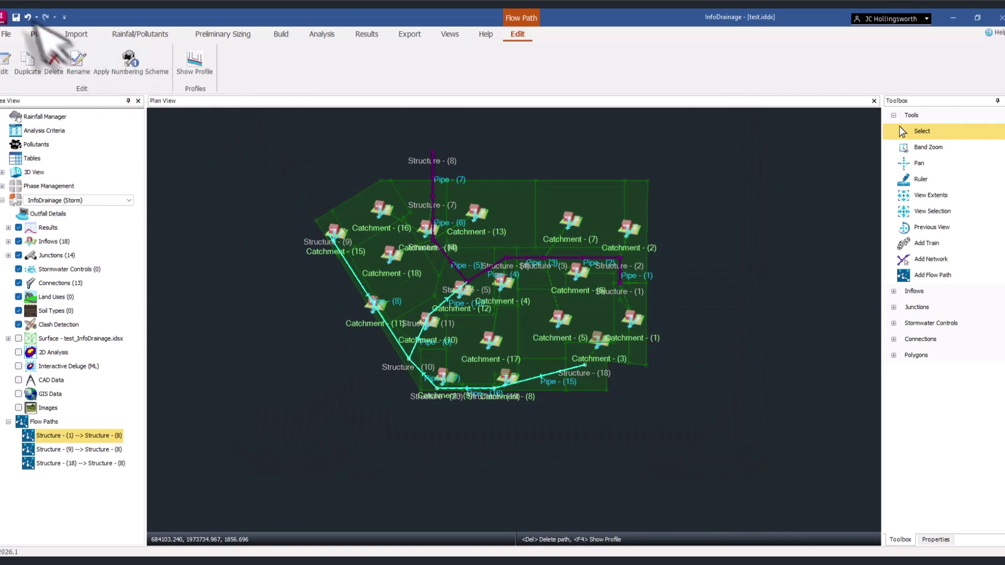
pyautogui.click(261, 134)
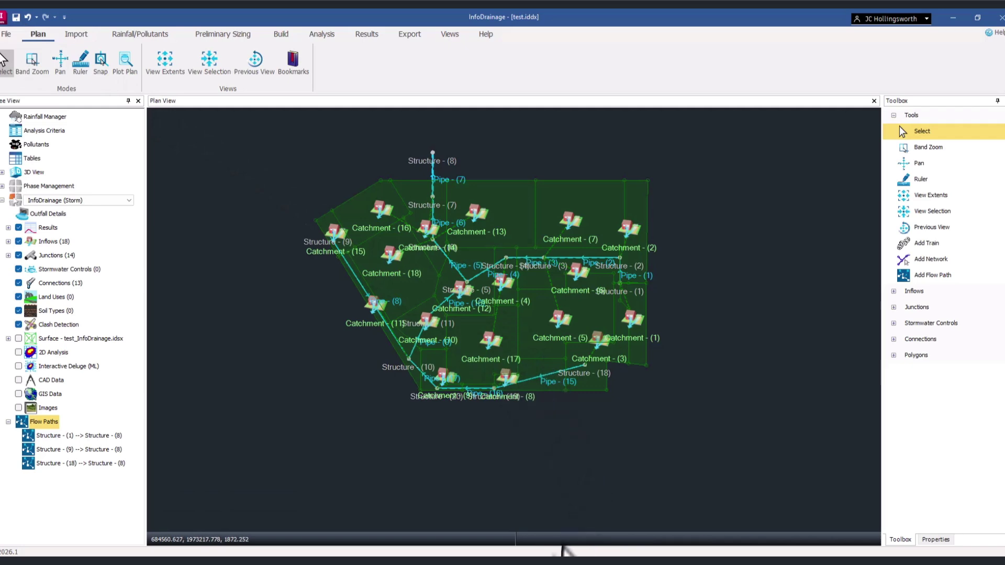
pyautogui.hotkey('alt', 'Tab')
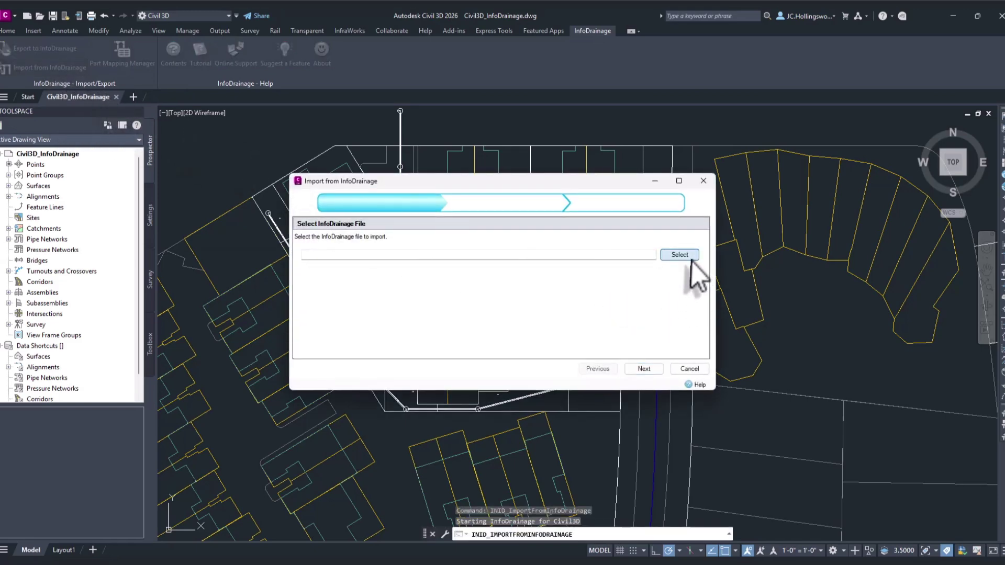
# Step: Select test.iddx as the InfoDrainage file to import
pyautogui.click(680, 255)
pyautogui.click(470, 274)
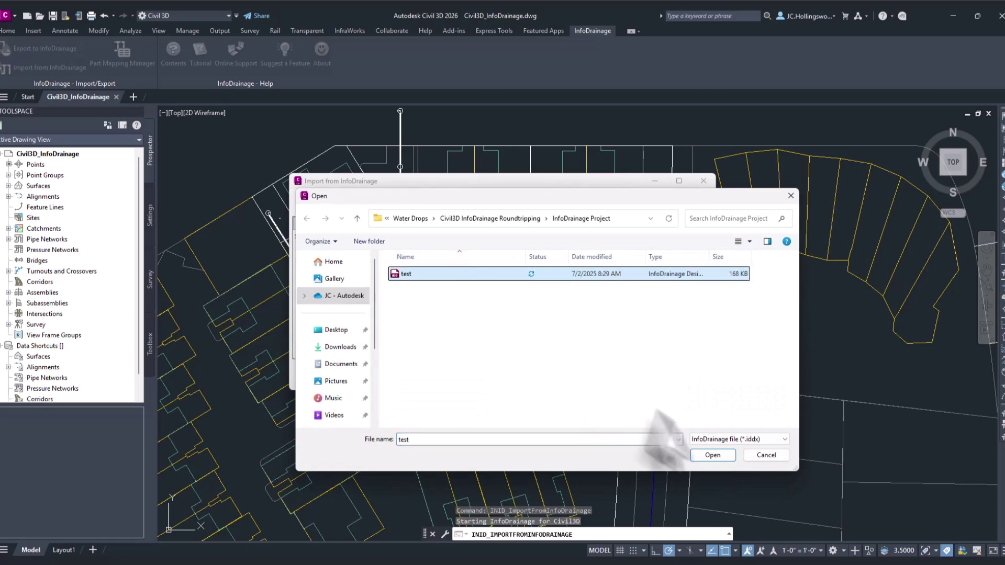
pyautogui.click(713, 455)
# Step: Set the phase surface to Use existing Civil3D surface and continue to Parts Mapping
pyautogui.click(657, 369)
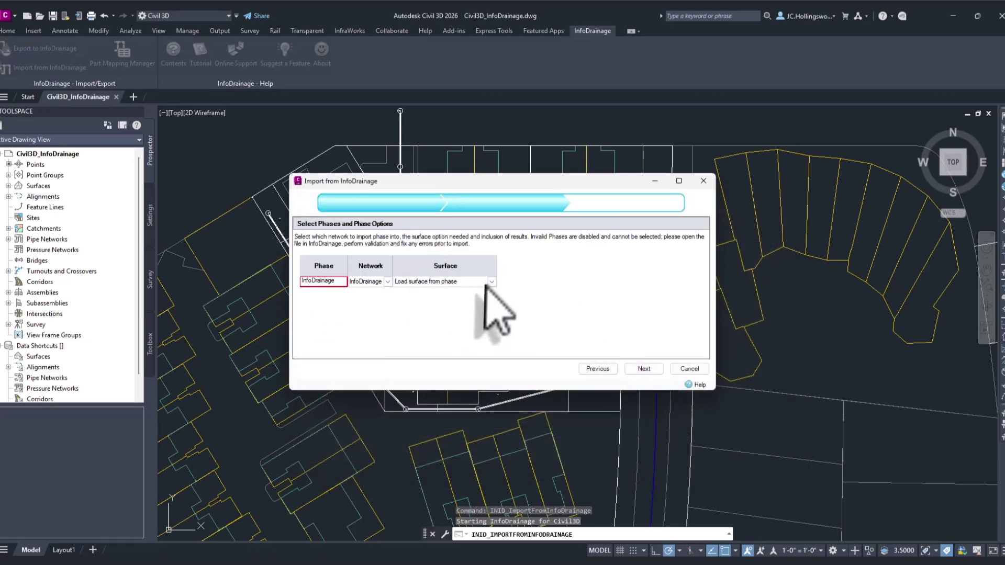
pyautogui.click(492, 281)
pyautogui.click(436, 292)
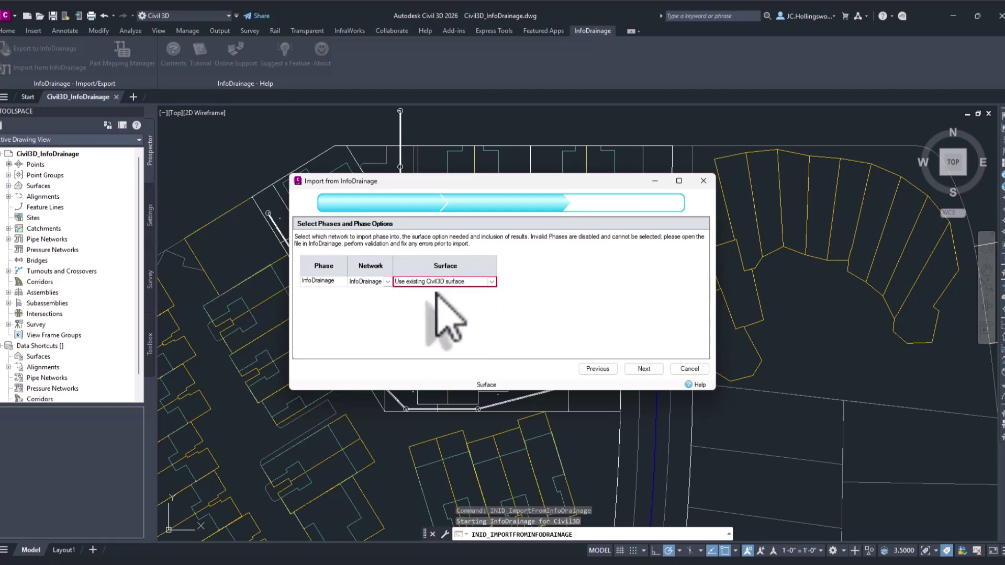
pyautogui.click(643, 369)
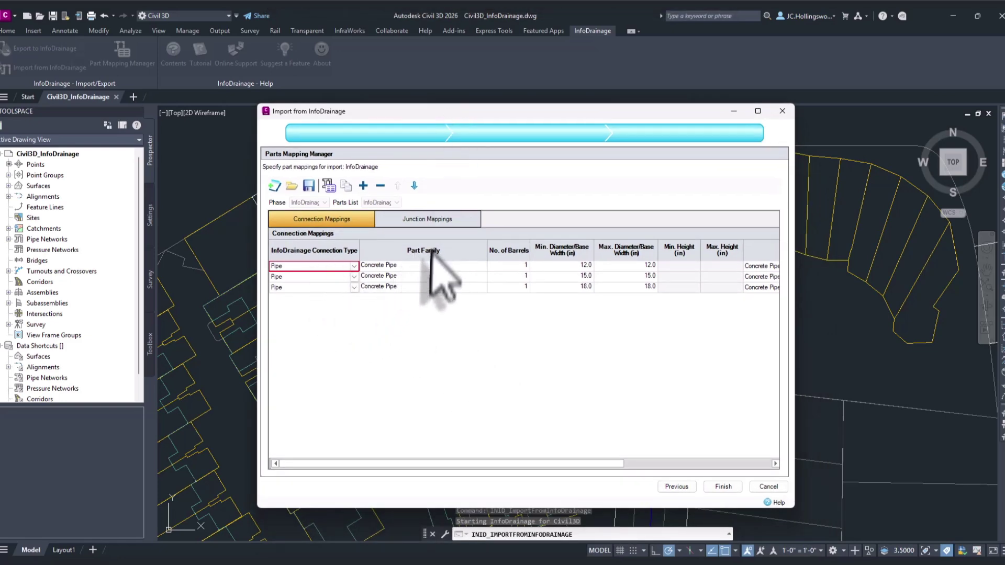
# Step: Review the 12, 15 and 18 in Concrete Pipe and junction mappings, keep manhole sizes, and finish
pyautogui.moveTo(517, 464); pyautogui.dragTo(691, 499)
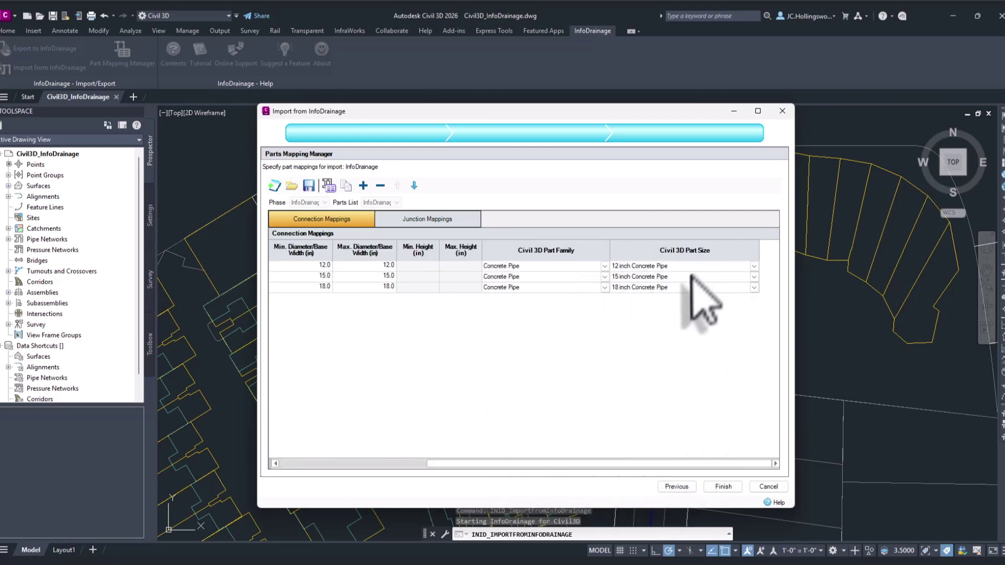
pyautogui.click(425, 220)
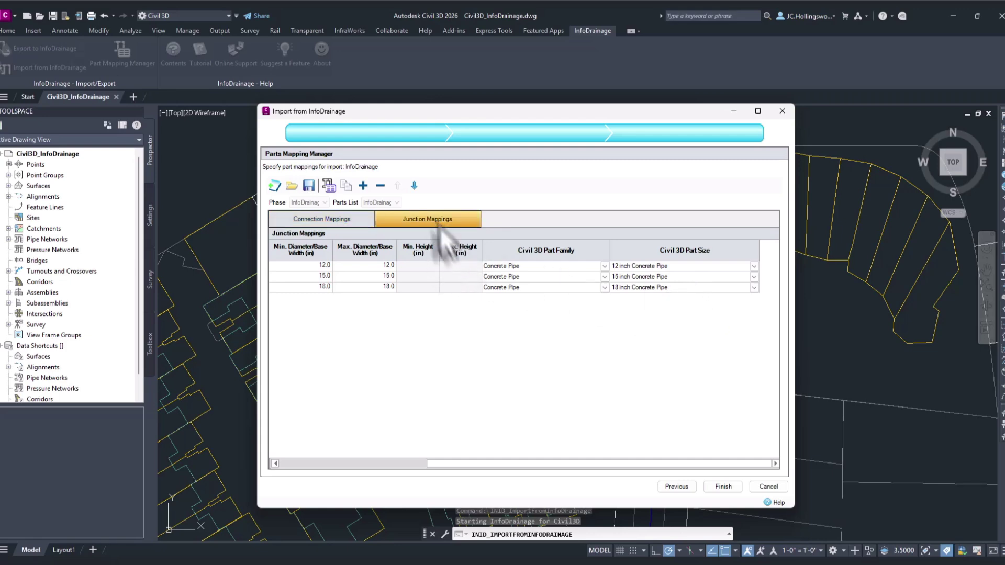
pyautogui.moveTo(485, 478); pyautogui.dragTo(762, 347)
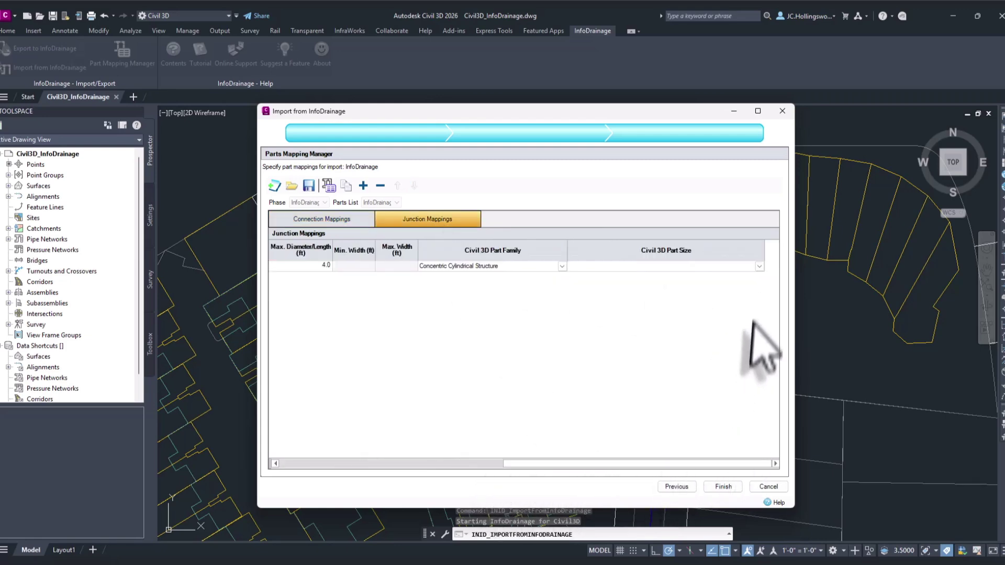
pyautogui.click(758, 266)
pyautogui.click(719, 275)
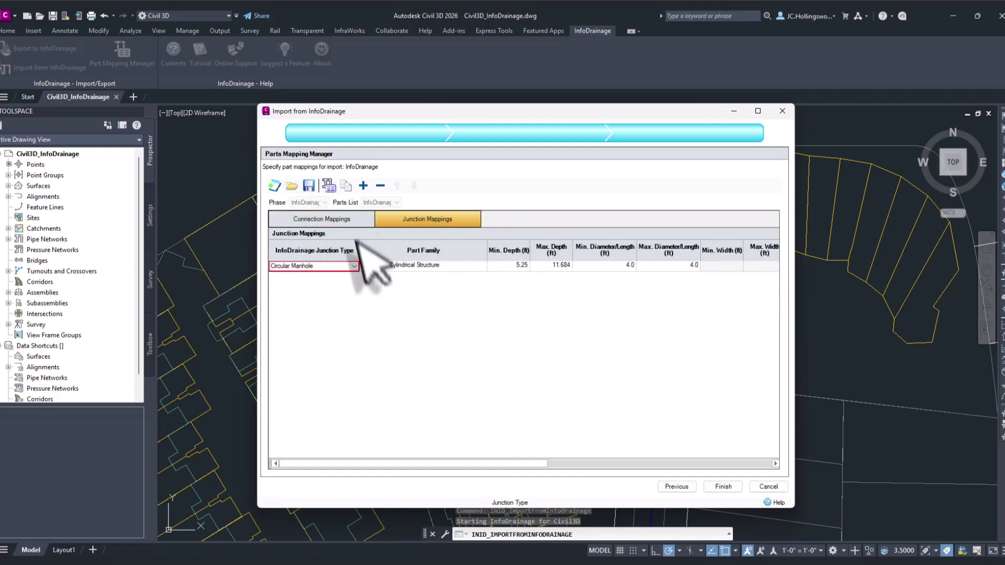
pyautogui.click(361, 222)
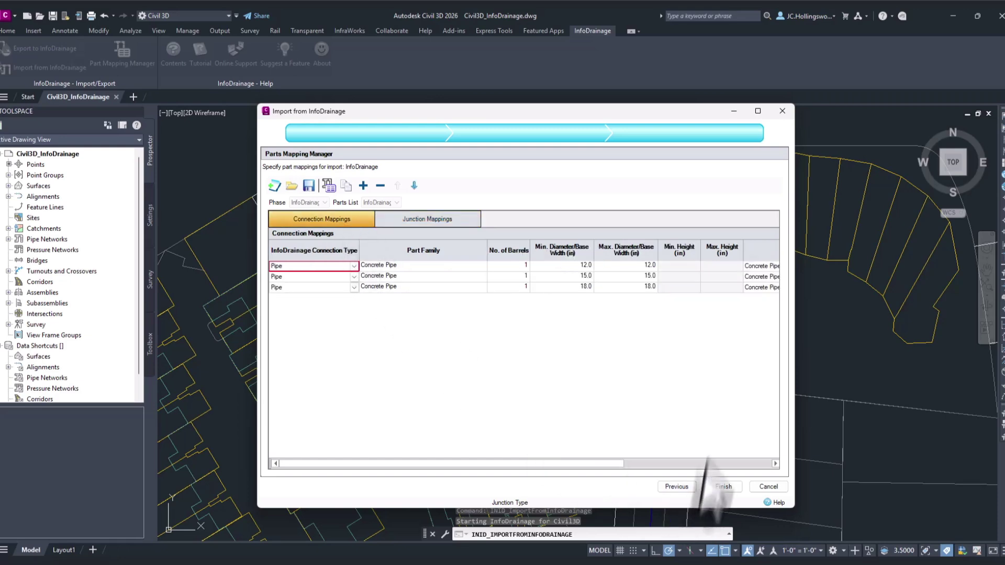
pyautogui.click(723, 486)
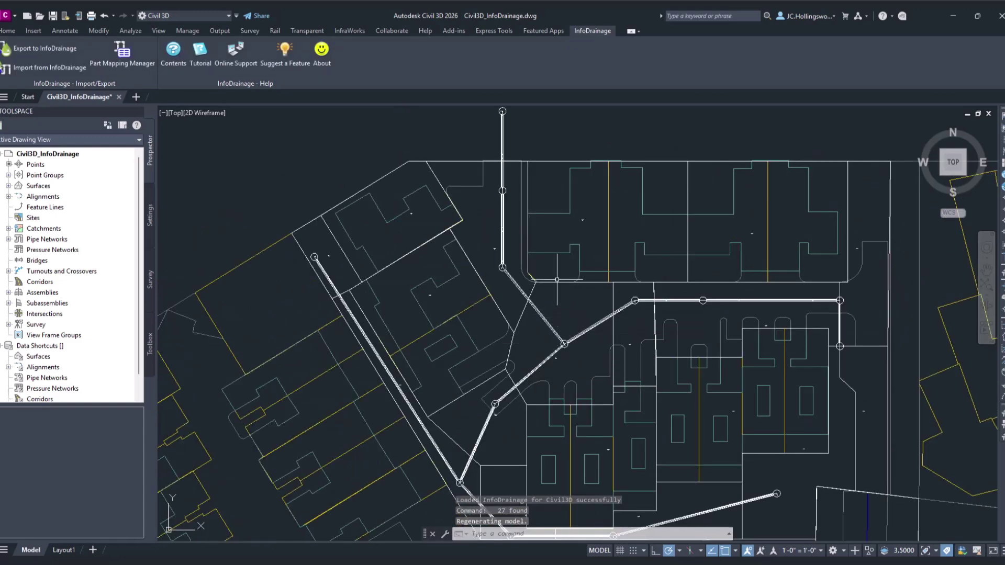
pyautogui.scroll(-2, 557, 278)
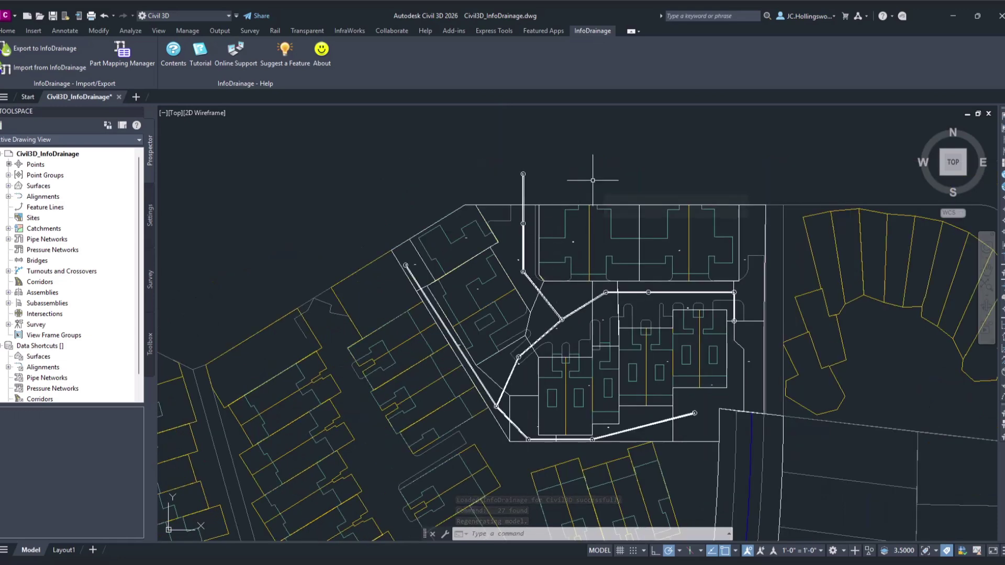
pyautogui.moveTo(593, 180); pyautogui.dragTo(441, 502, button='middle')
pyautogui.moveTo(553, 243); pyautogui.dragTo(558, 466, button='middle')
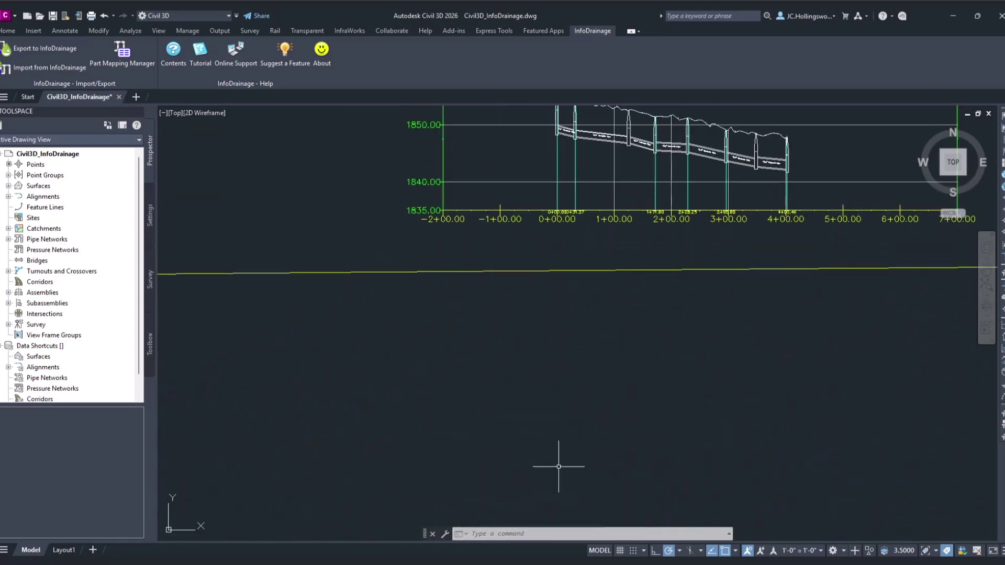
pyautogui.moveTo(677, 170); pyautogui.dragTo(492, 349, button='middle')
pyautogui.scroll(6, 535, 335)
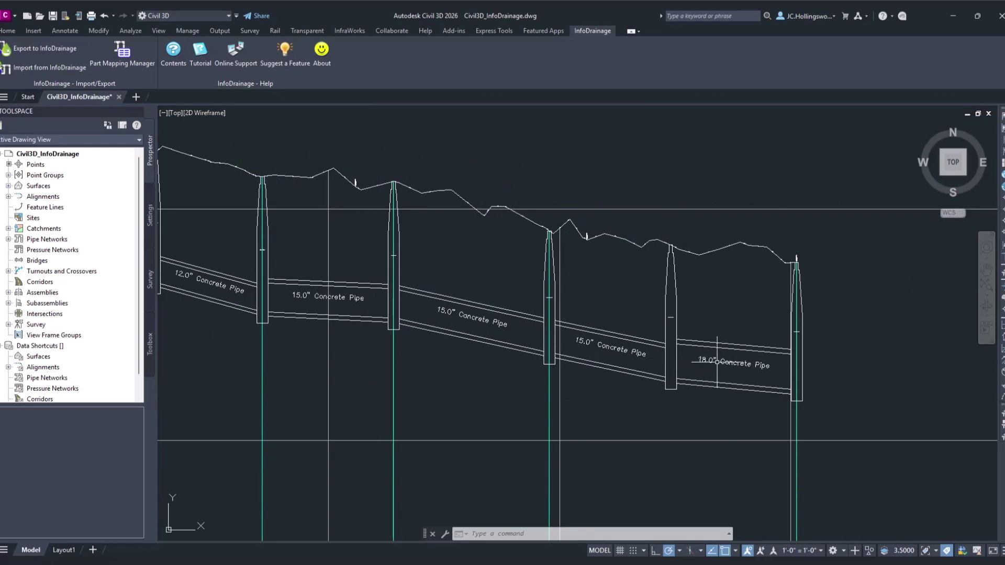
pyautogui.scroll(-2, 643, 344)
pyautogui.moveTo(570, 244)
pyautogui.mouseDown(button='middle')
pyautogui.moveTo(583, 348)
pyautogui.moveTo(508, 506)
pyautogui.mouseUp(button='middle')
pyautogui.scroll(4, 676, 348)
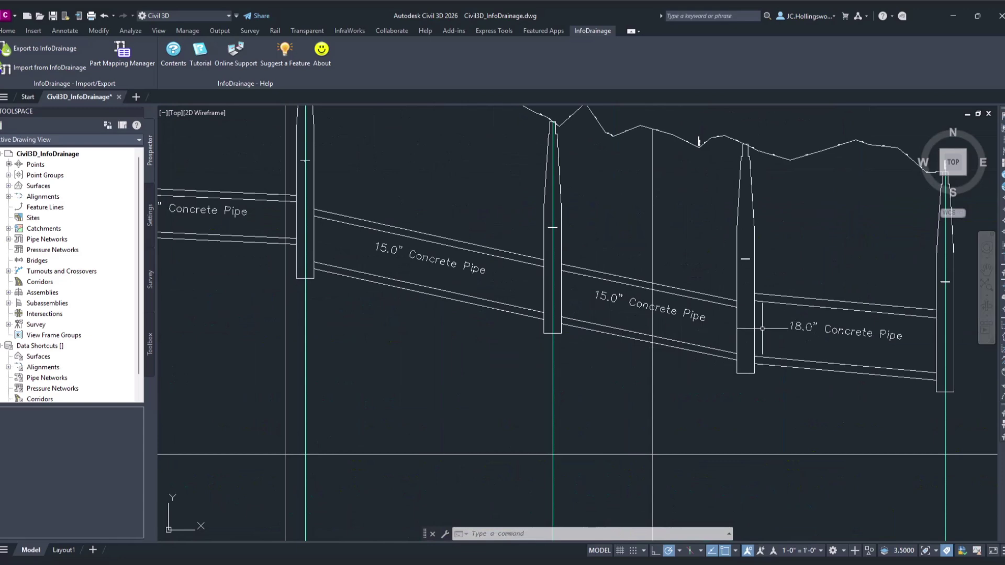
pyautogui.scroll(-4, 681, 337)
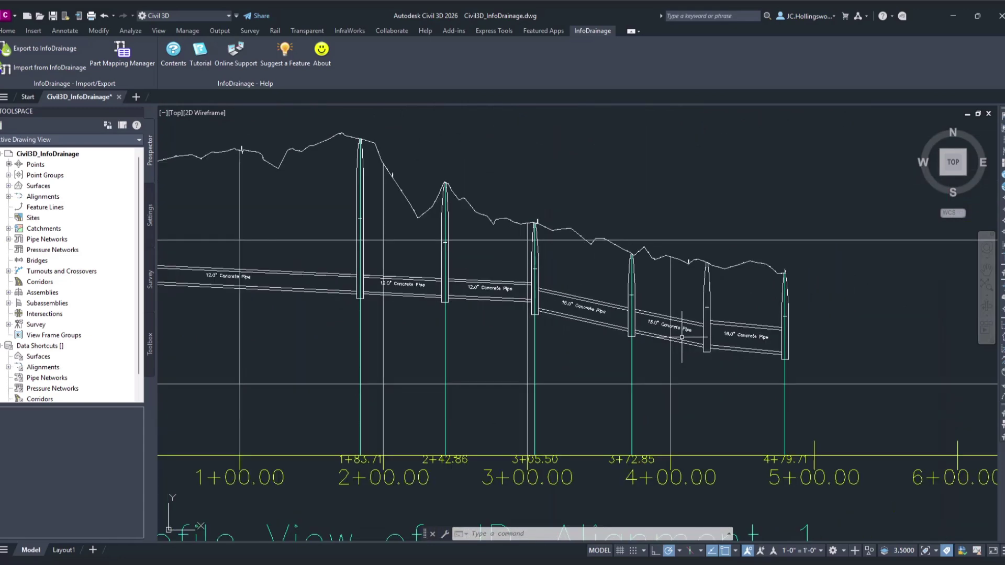
pyautogui.moveTo(613, 235); pyautogui.dragTo(588, 377, button='middle')
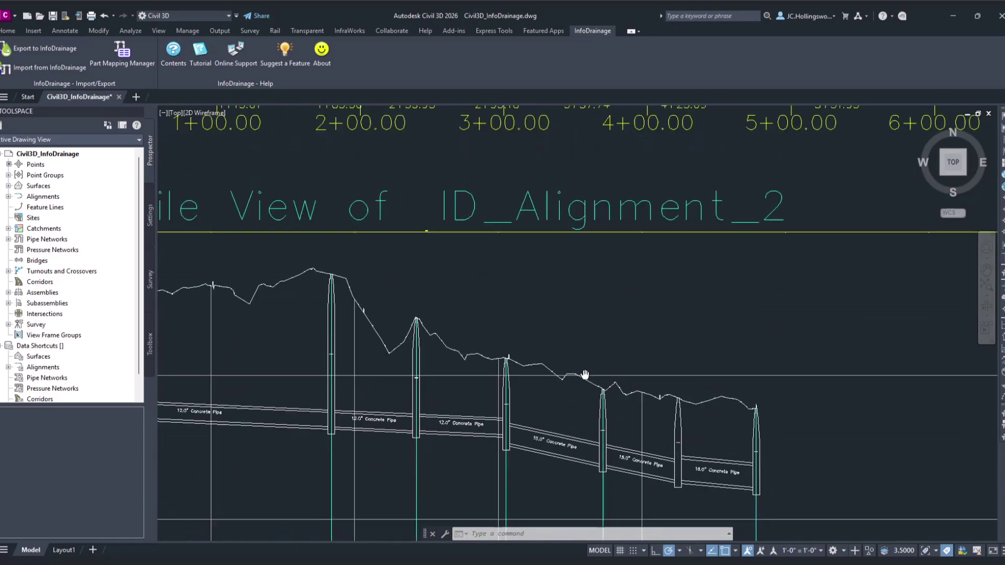
pyautogui.moveTo(557, 209)
pyautogui.mouseDown(button='middle')
pyautogui.moveTo(515, 284)
pyautogui.moveTo(523, 278)
pyautogui.moveTo(527, 369)
pyautogui.mouseUp(button='middle')
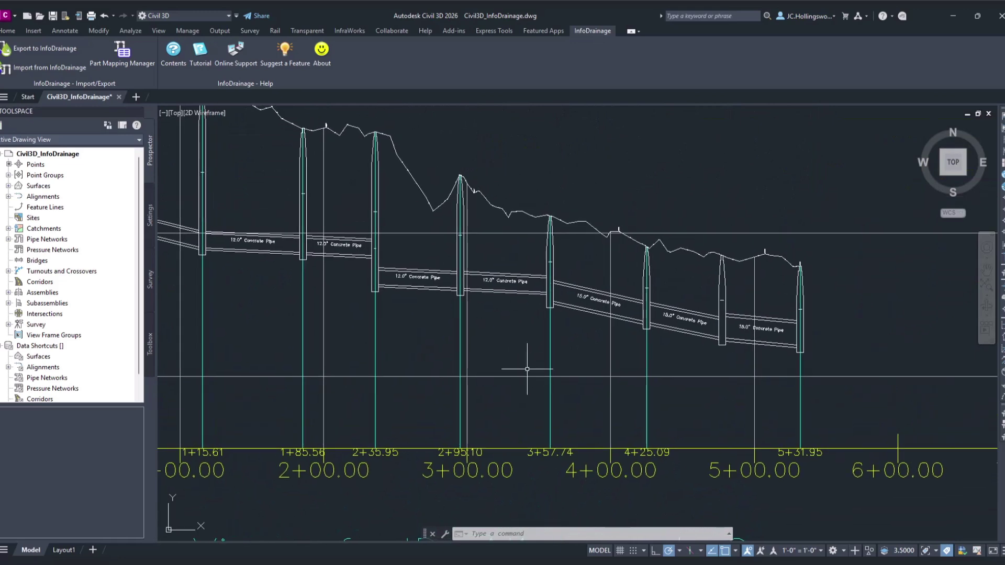
pyautogui.scroll(3, 706, 343)
pyautogui.scroll(-3, 760, 311)
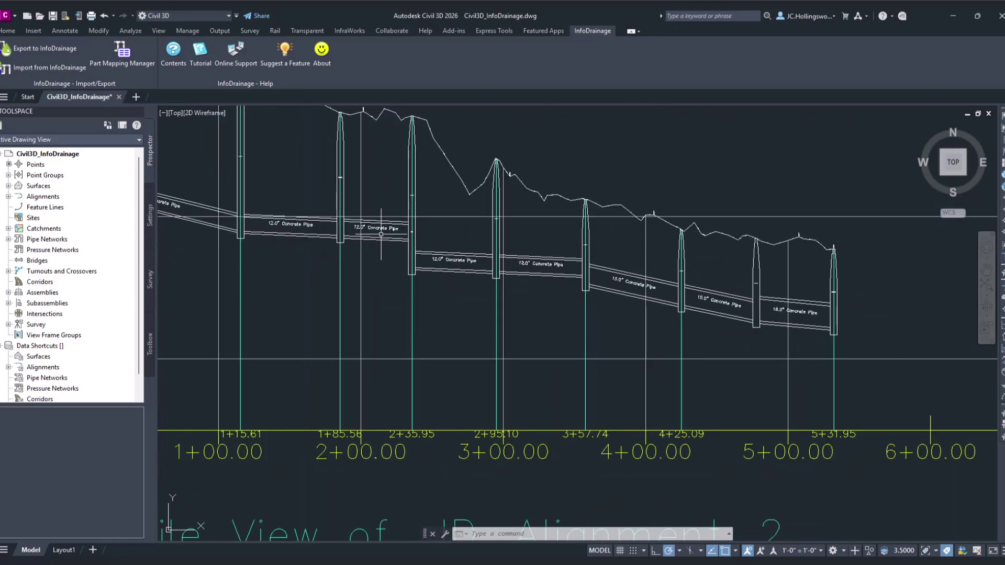
pyautogui.moveTo(381, 234); pyautogui.dragTo(505, 282, button='middle')
pyautogui.scroll(-3, 505, 282)
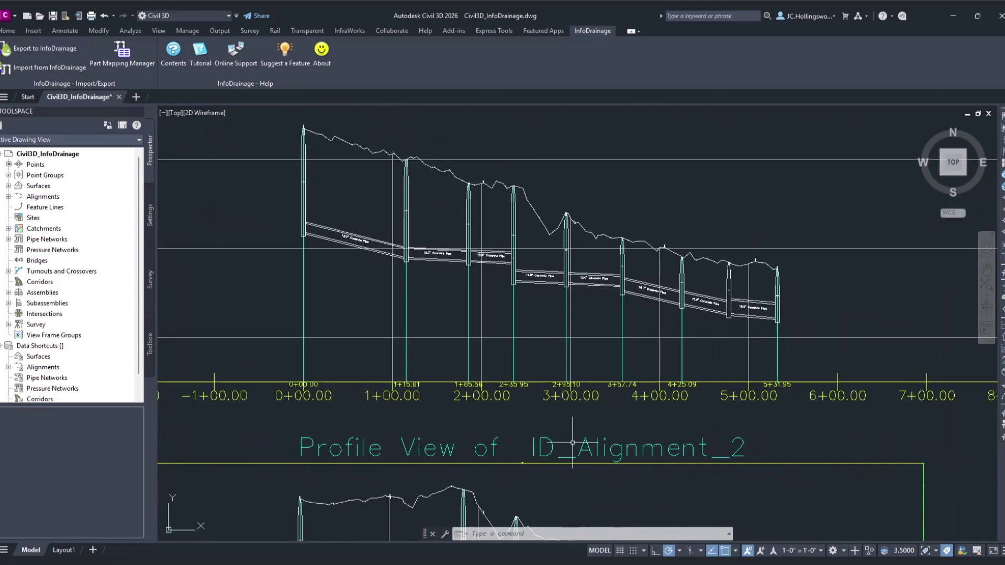
pyautogui.moveTo(572, 445)
pyautogui.mouseDown(button='middle')
pyautogui.moveTo(570, 173)
pyautogui.moveTo(553, 195)
pyautogui.moveTo(586, 253)
pyautogui.moveTo(588, 232)
pyautogui.moveTo(558, 152)
pyautogui.mouseUp(button='middle')
pyautogui.moveTo(544, 512)
pyautogui.mouseDown(button='middle')
pyautogui.moveTo(539, 386)
pyautogui.moveTo(549, 318)
pyautogui.mouseUp(button='middle')
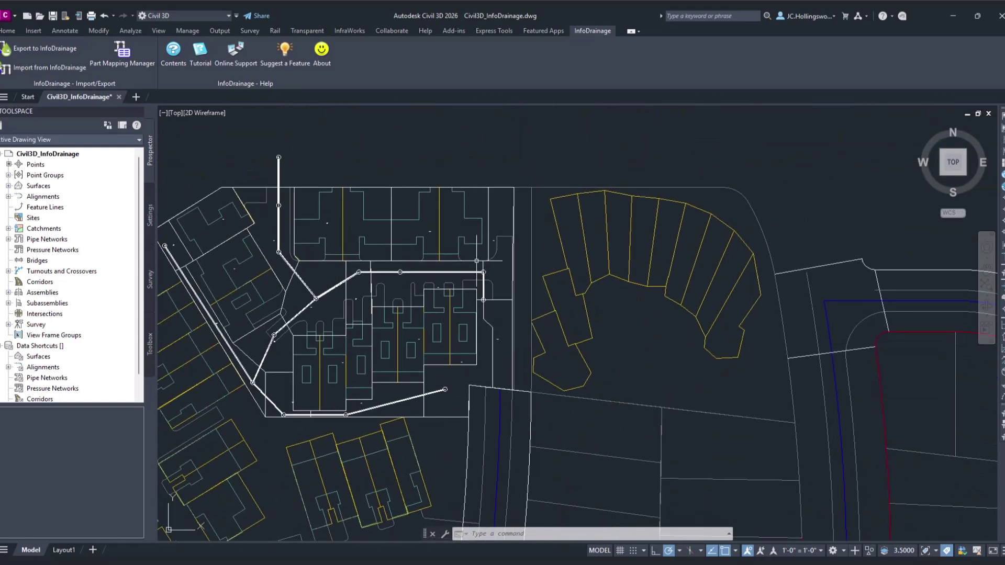
pyautogui.moveTo(330, 295); pyautogui.dragTo(429, 304, button='middle')
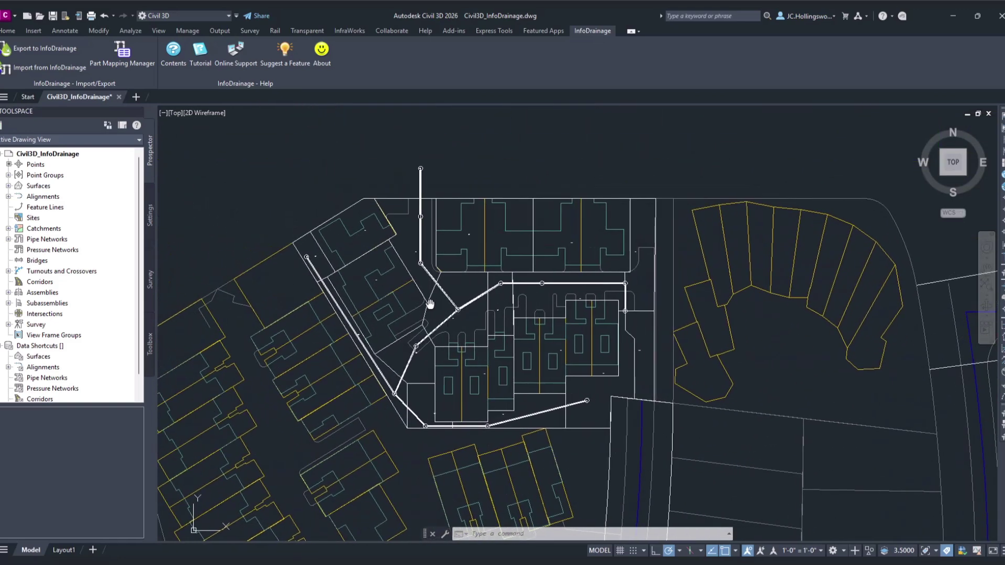
pyautogui.moveTo(430, 304)
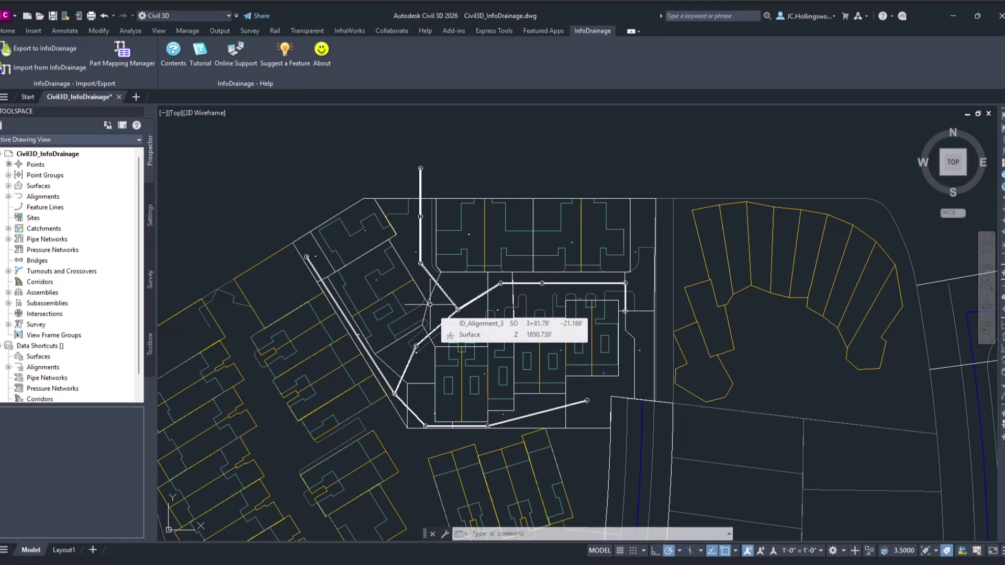